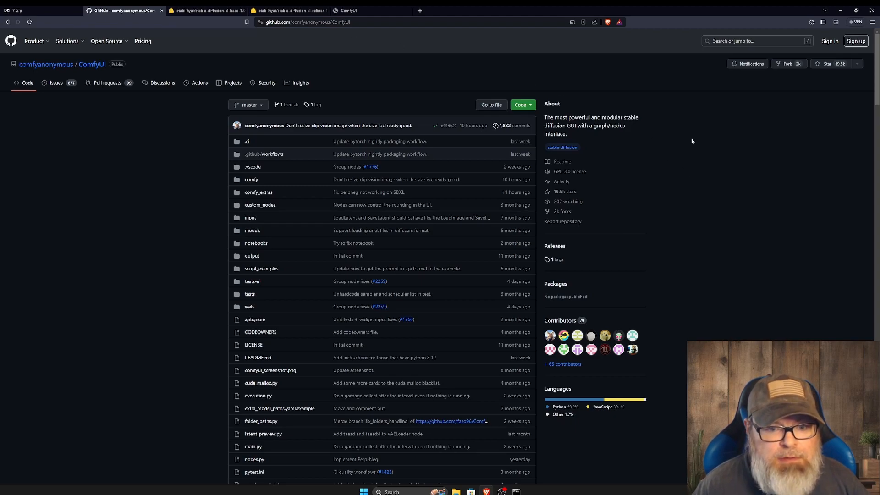
# - Look through the ComfyUI README's features, shortcuts and installation instructions
pyautogui.scroll(-8, 381, 220)
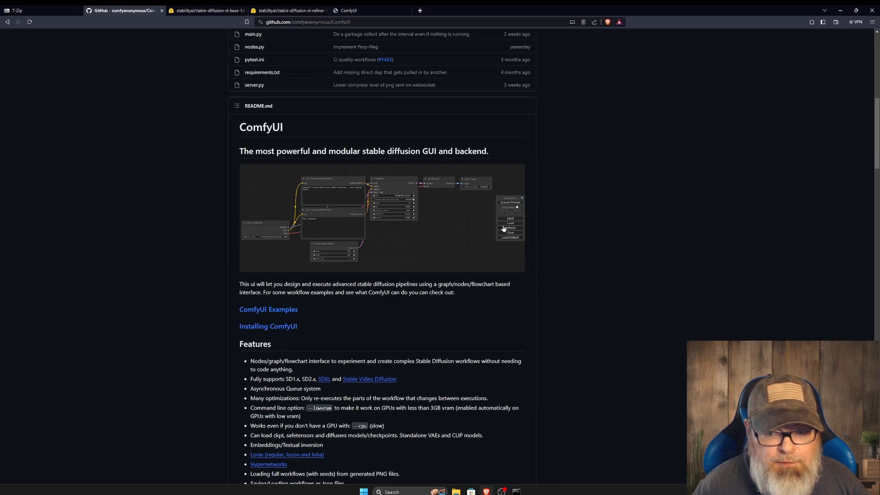
pyautogui.scroll(-3, 427, 219)
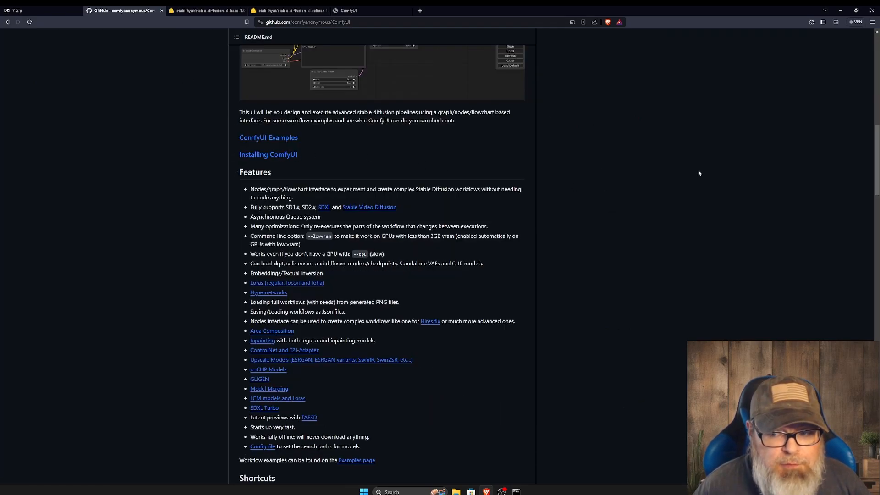
pyautogui.scroll(-7, 693, 172)
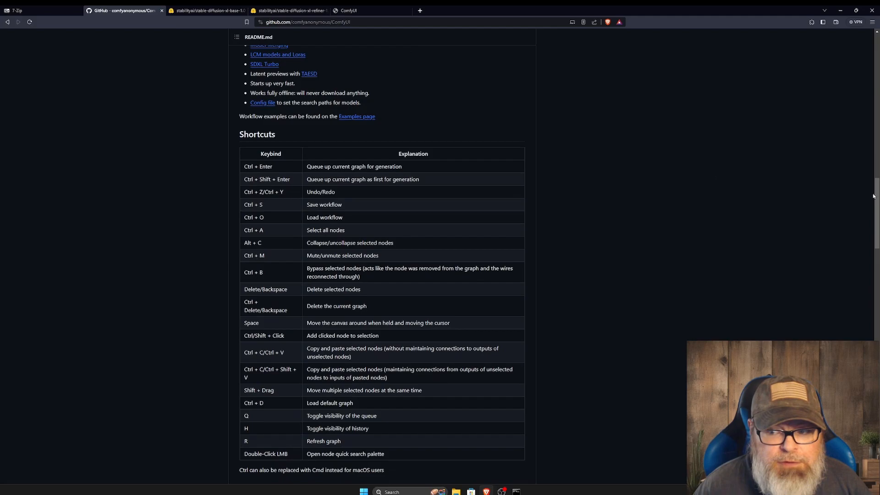
pyautogui.moveTo(871, 196); pyautogui.dragTo(870, 262)
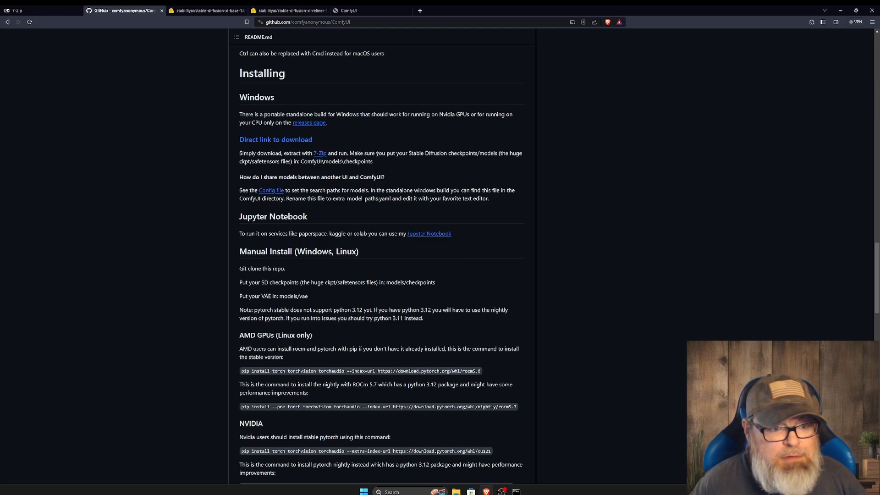
pyautogui.scroll(-2, 574, 289)
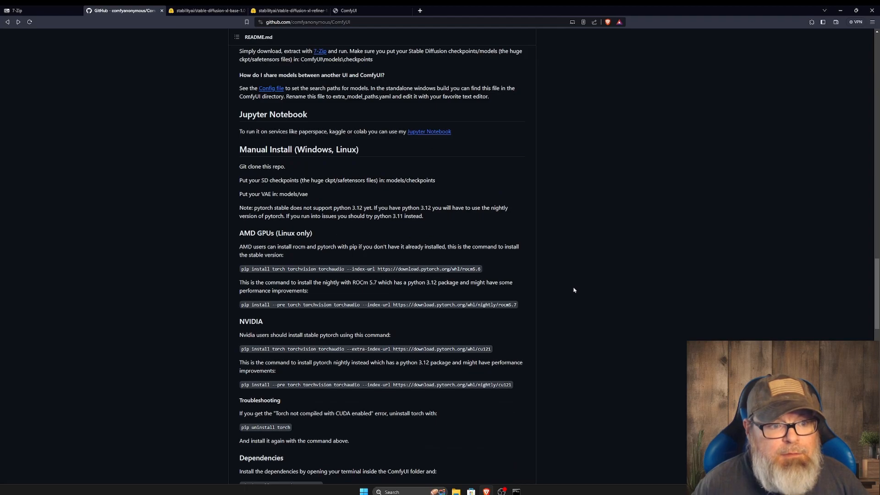
# - Try to download the portable Windows build of ComfyUI from the README's direct download link
pyautogui.scroll(5, 283, 215)
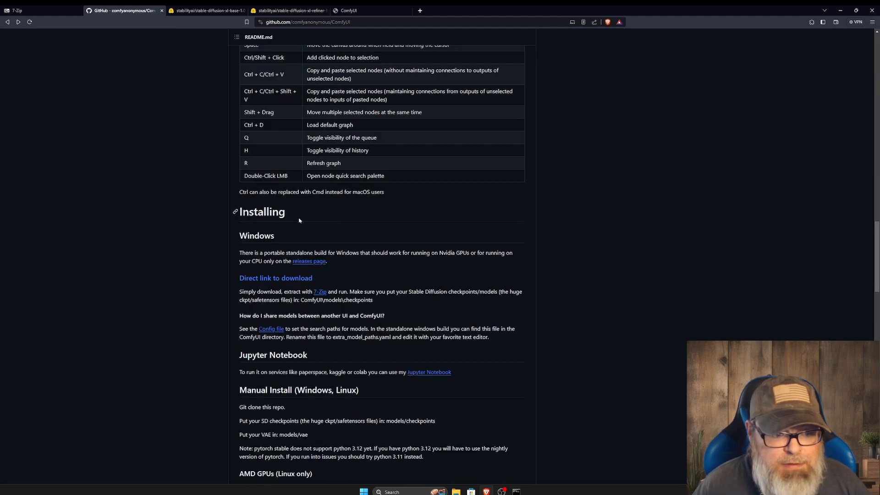
pyautogui.click(291, 281)
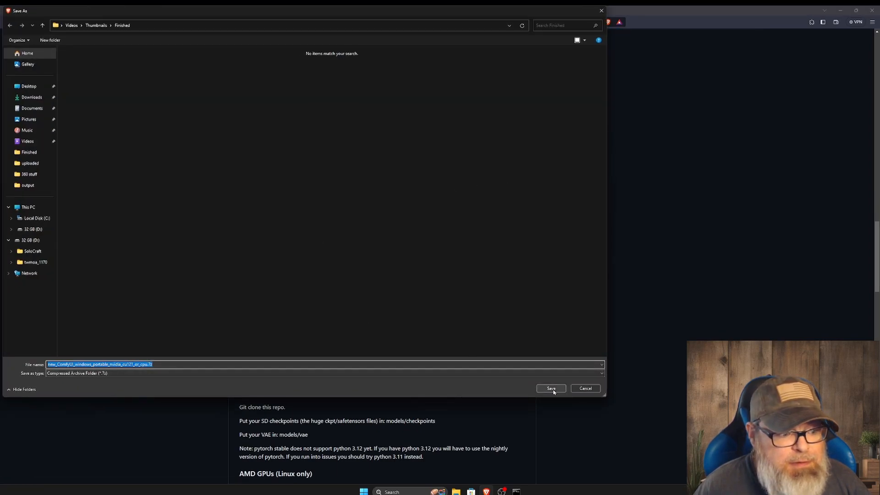
pyautogui.click(595, 390)
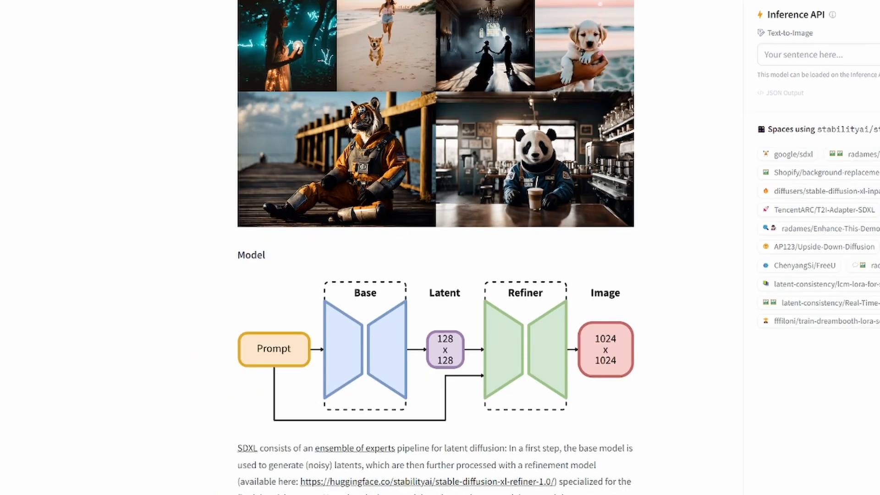
# - Review the stable-diffusion-xl-base-1.0 model card on Hugging Face and browse the model's files and versions
pyautogui.scroll(-20, 436, 248)
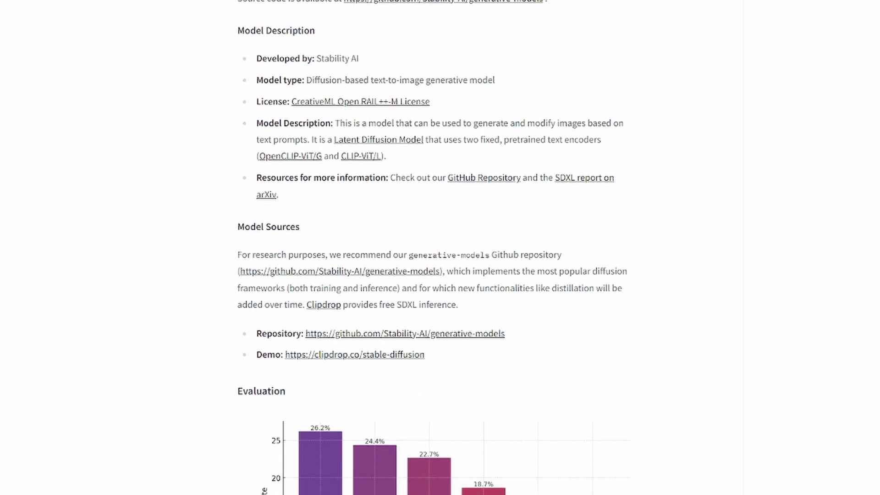
pyautogui.scroll(10, 436, 247)
pyautogui.scroll(-5, 436, 247)
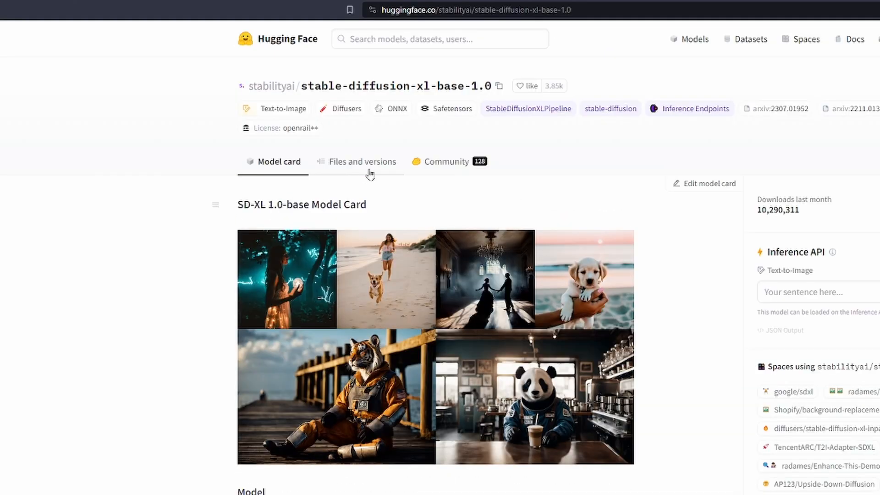
pyautogui.click(340, 173)
pyautogui.scroll(-5, 585, 332)
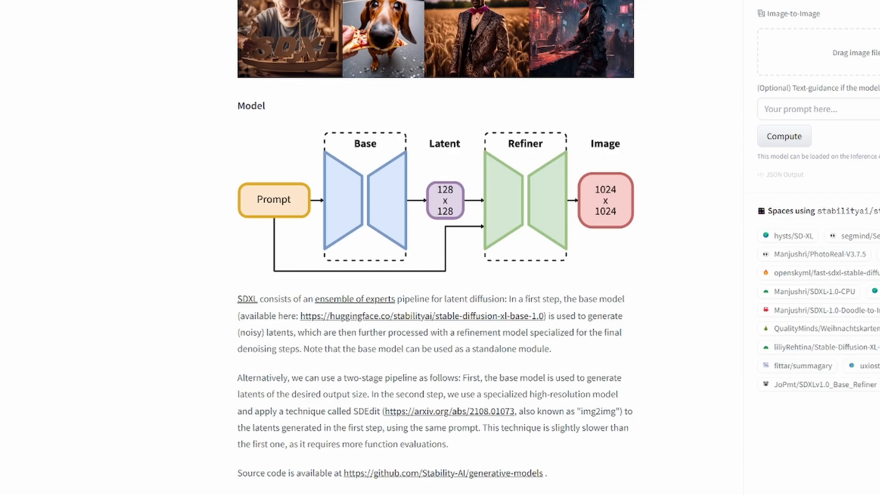
# - Download sd_xl_refiner_1.0_0.9vae.safetensors from the file list of the stable-diffusion-xl-refiner-1.0 model
pyautogui.scroll(-10, 152, 183)
pyautogui.scroll(10, 152, 183)
pyautogui.scroll(5, 152, 184)
pyautogui.click(379, 130)
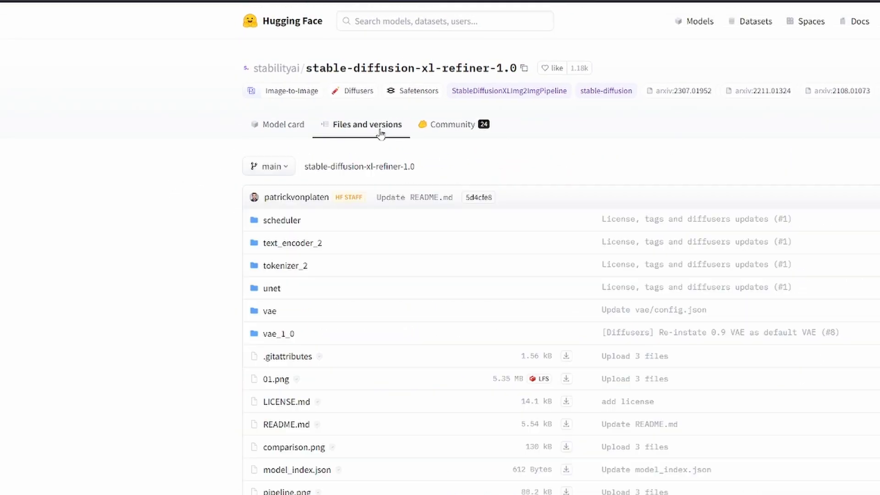
pyautogui.scroll(-5, 387, 197)
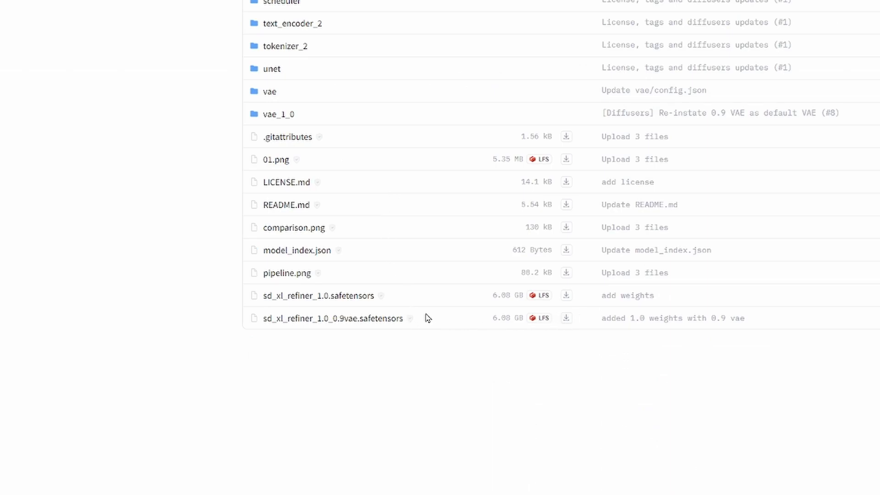
pyautogui.click(566, 318)
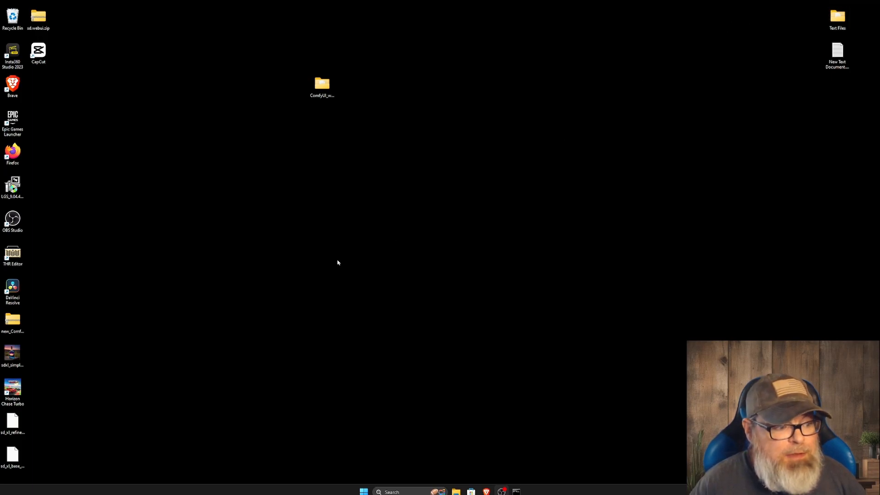
# - Extract the new_ComfyUI_windows_portable_nvidia_cu121_or_cpu.7z archive with 7-Zip into its own folder on the desktop
pyautogui.moveTo(12, 321); pyautogui.dragTo(298, 251)
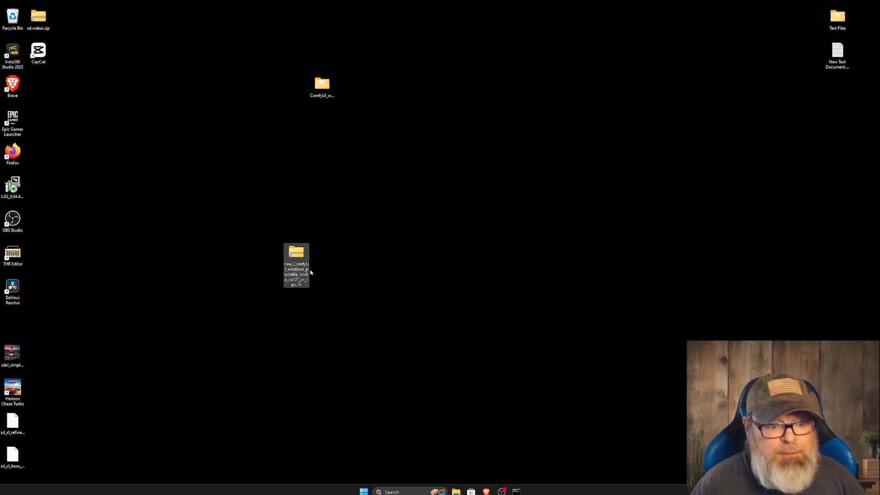
pyautogui.rightClick(305, 255)
pyautogui.moveTo(345, 291)
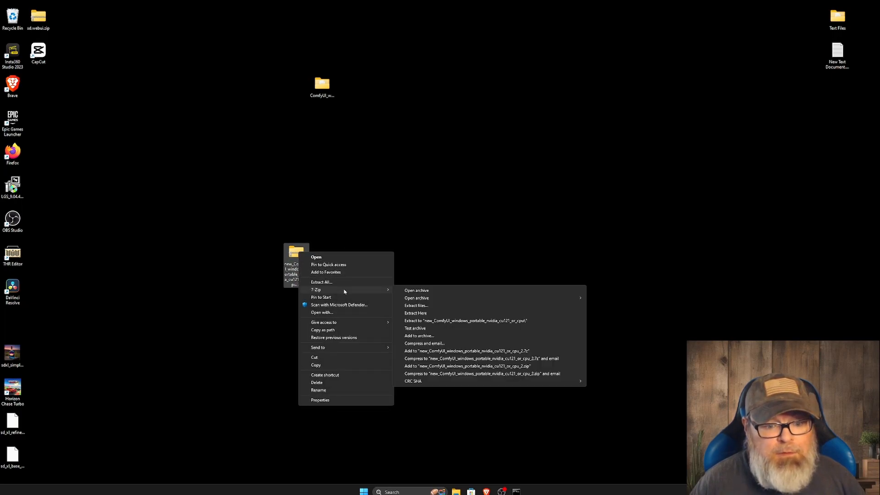
pyautogui.click(427, 305)
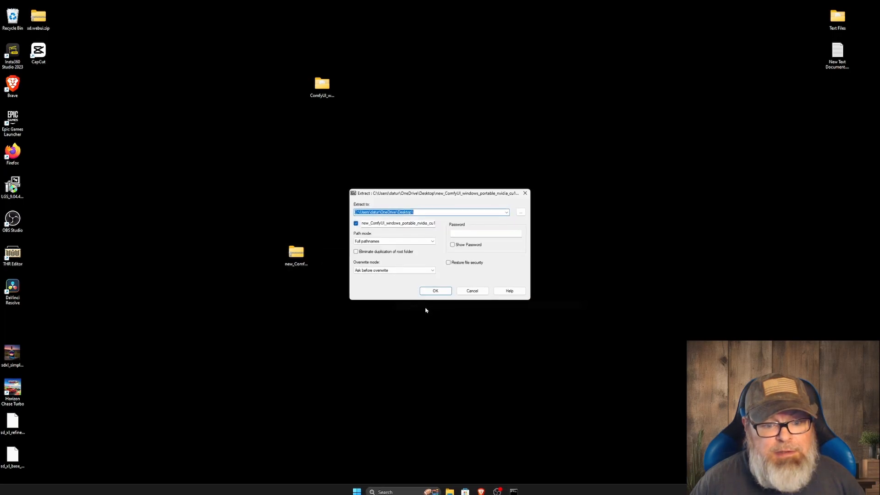
pyautogui.click(437, 292)
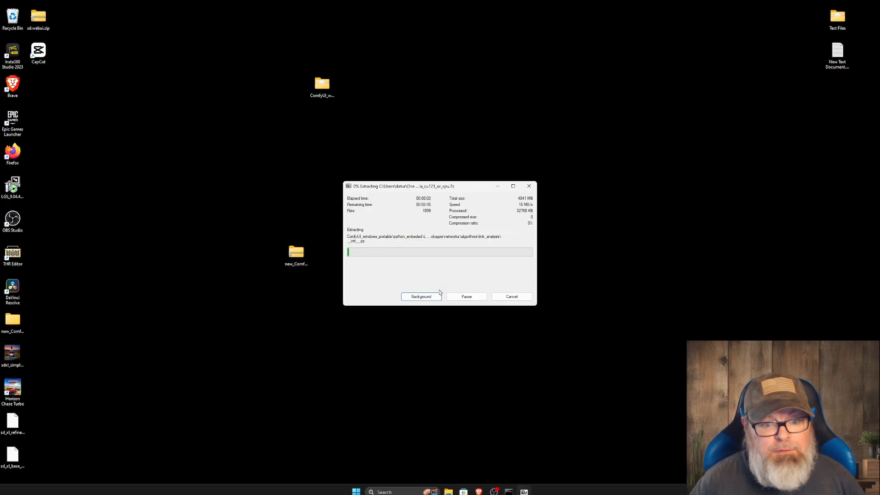
# - Move the SDXL base and refiner safetensors files beside the archive on the desktop and copy both
pyautogui.moveTo(72, 422); pyautogui.dragTo(367, 349)
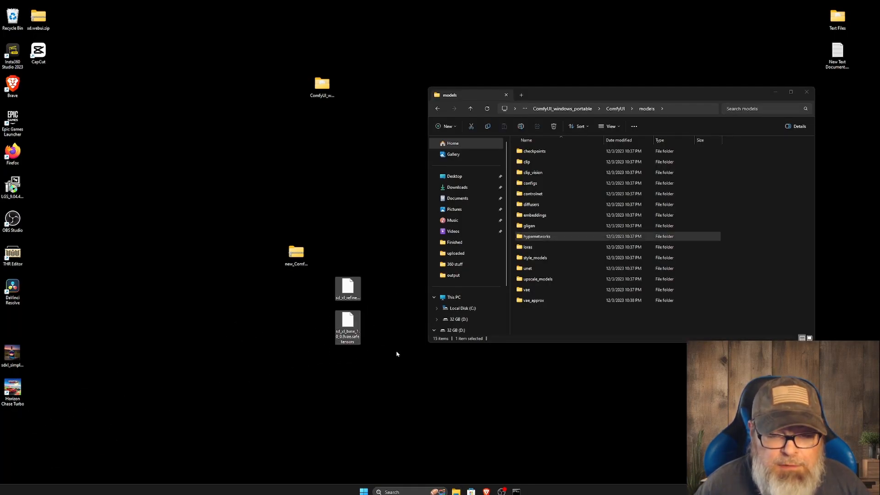
pyautogui.click(396, 353)
pyautogui.moveTo(404, 232); pyautogui.dragTo(346, 375)
pyautogui.rightClick(357, 324)
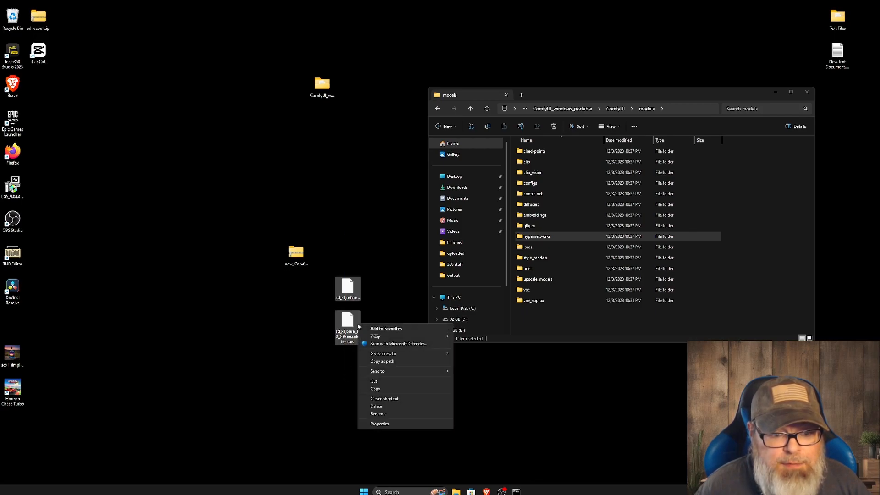
pyautogui.click(394, 389)
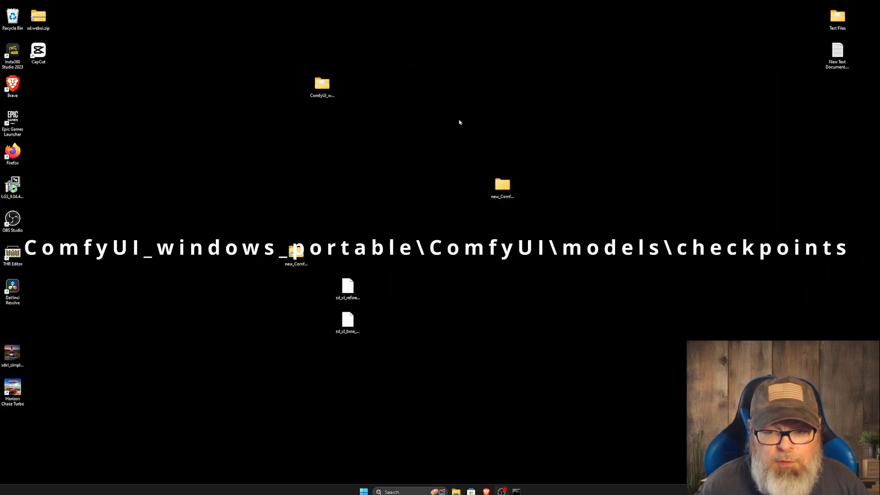
# - Open the ComfyUI_windows_portable\ComfyUI\models\checkpoints folder and bring up its paste options
pyautogui.doubleClick(323, 85)
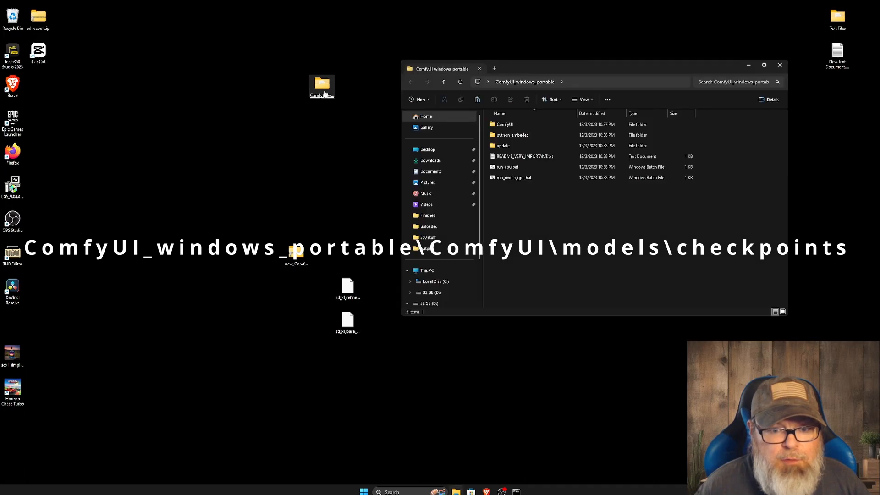
pyautogui.doubleClick(546, 124)
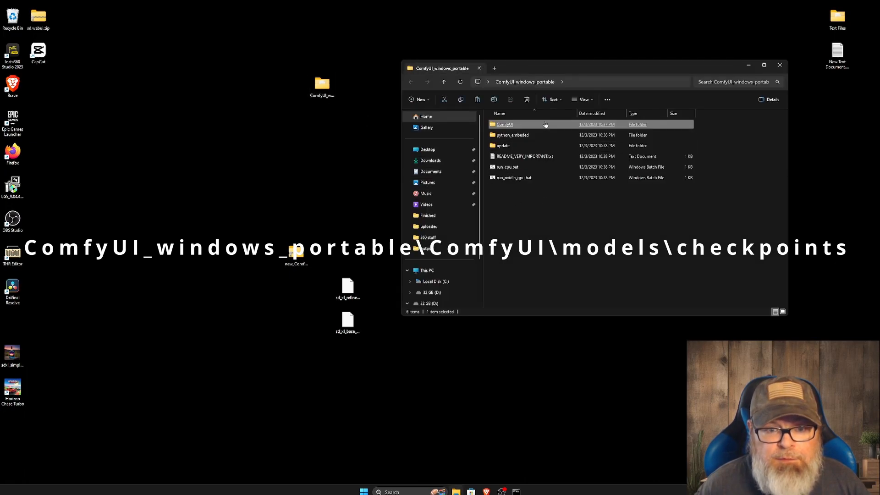
pyautogui.doubleClick(533, 221)
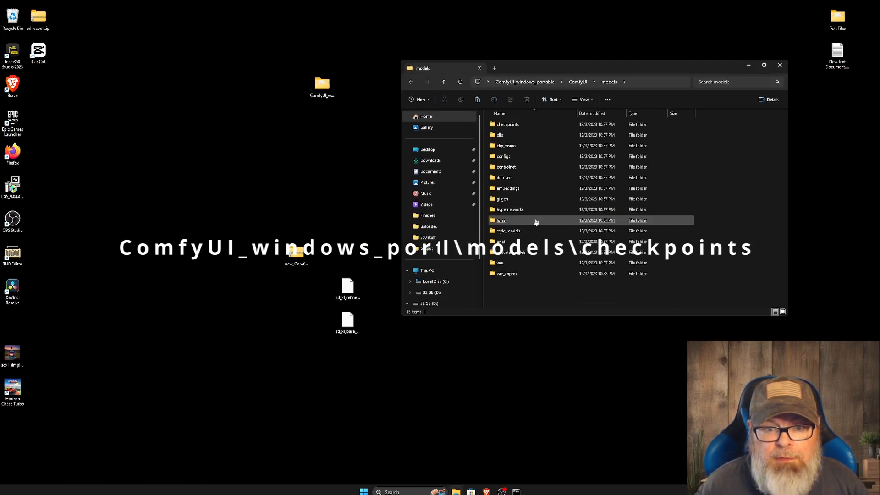
pyautogui.doubleClick(517, 125)
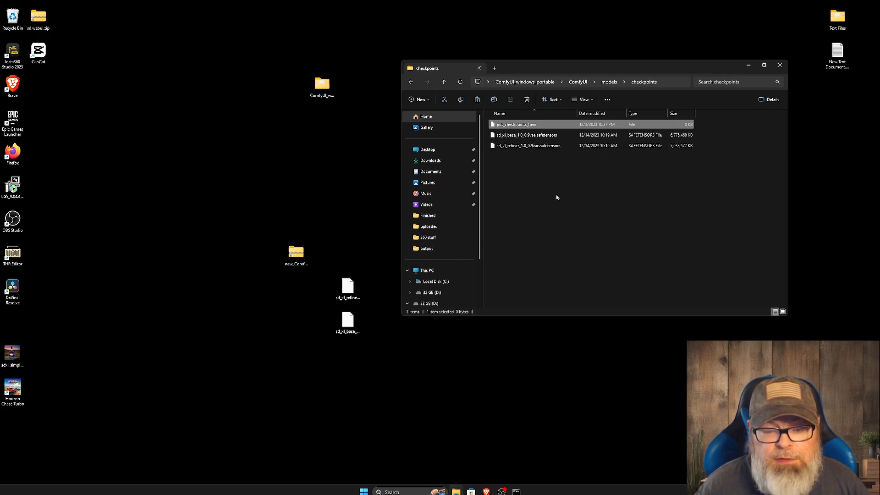
pyautogui.rightClick(554, 214)
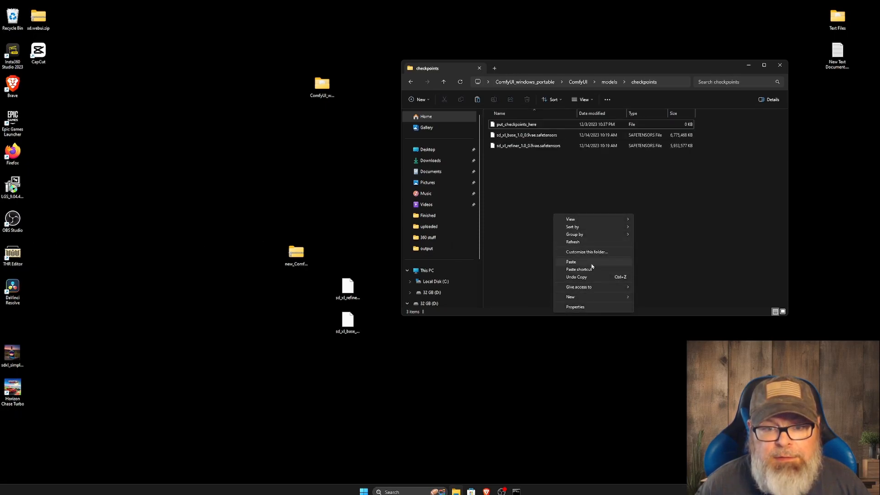
# - Return to the ComfyUI_windows_portable folder and point out the run_nvidia_gpu.bat and run_cpu.bat launchers
pyautogui.doubleClick(411, 82)
pyautogui.click(411, 82)
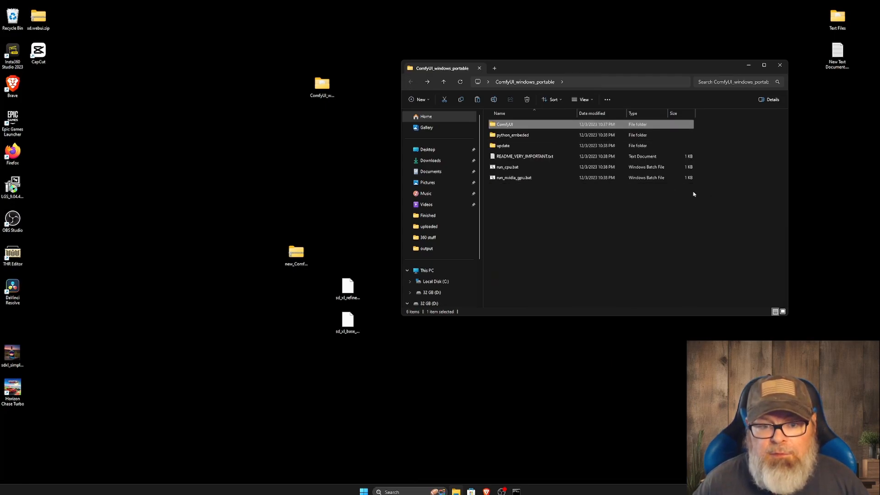
pyautogui.click(651, 230)
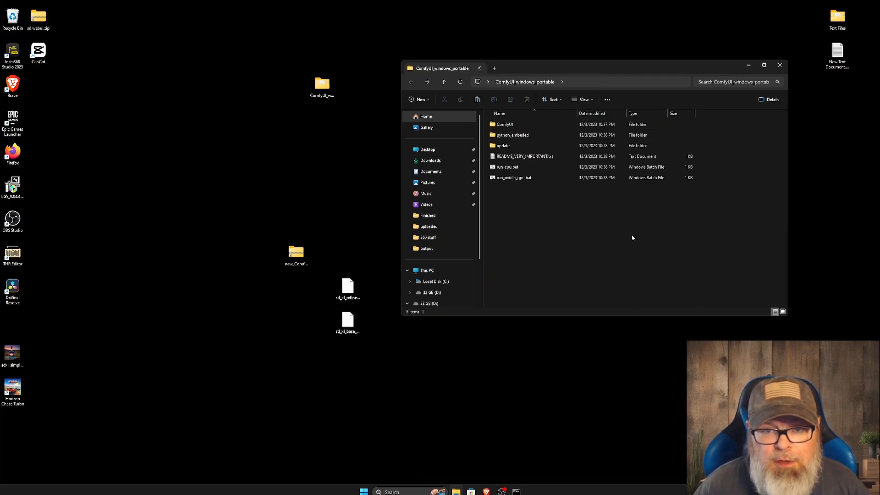
pyautogui.click(529, 179)
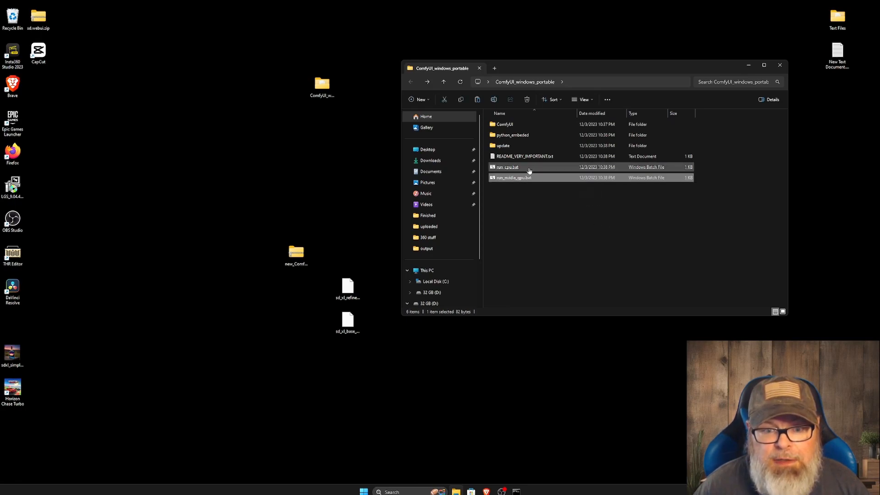
pyautogui.click(545, 169)
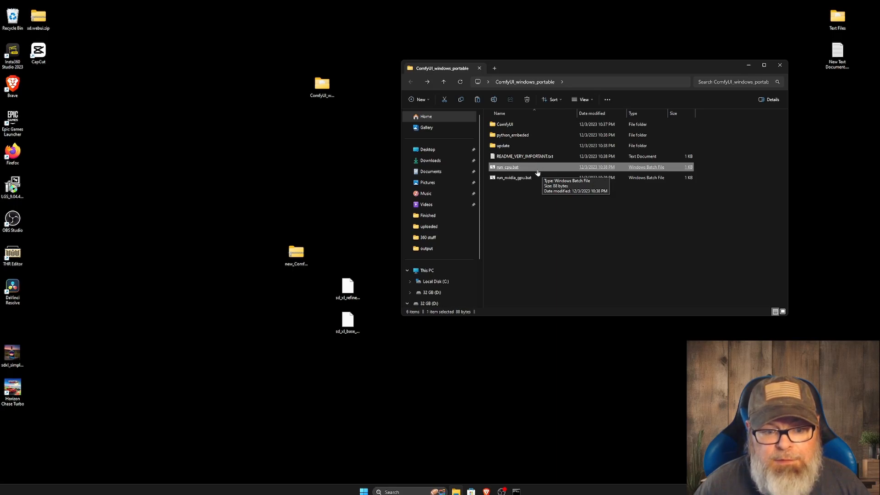
pyautogui.keyDown('ctrl'); pyautogui.click(568, 168); pyautogui.keyUp('ctrl')
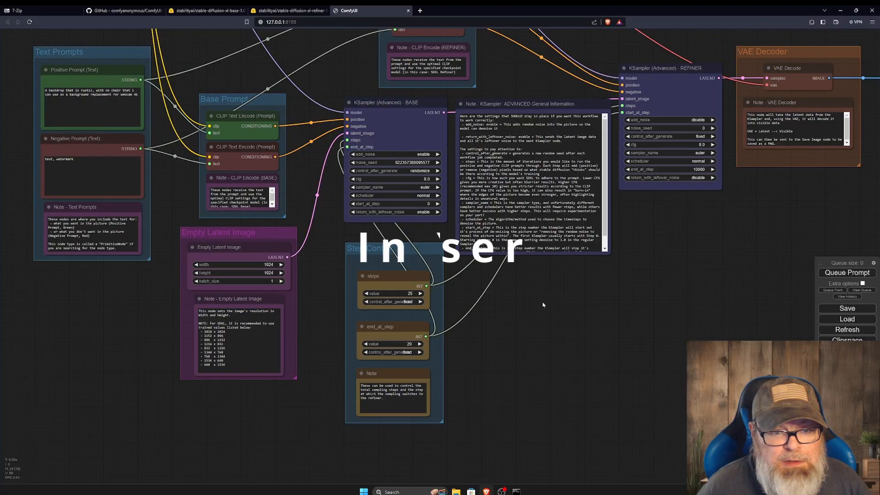
# - Look over the default workflow's node groups and list the checkpoints available in the Load Checkpoint - BASE node
pyautogui.scroll(3, 606, 314)
pyautogui.scroll(-3, 621, 408)
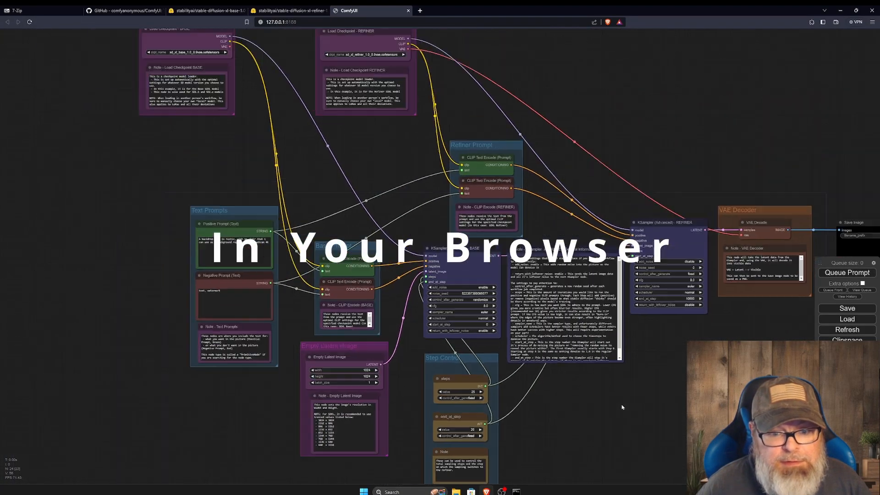
pyautogui.scroll(-2, 623, 406)
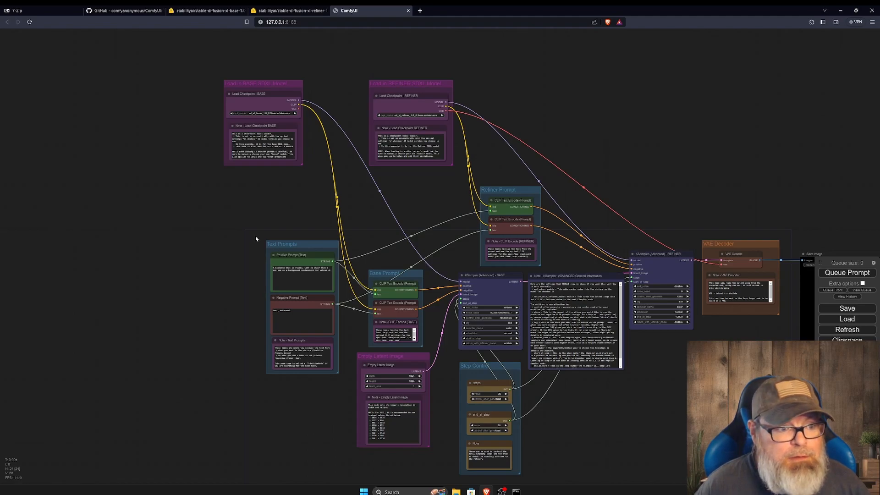
pyautogui.moveTo(230, 199); pyautogui.dragTo(246, 298)
pyautogui.scroll(9, 222, 205)
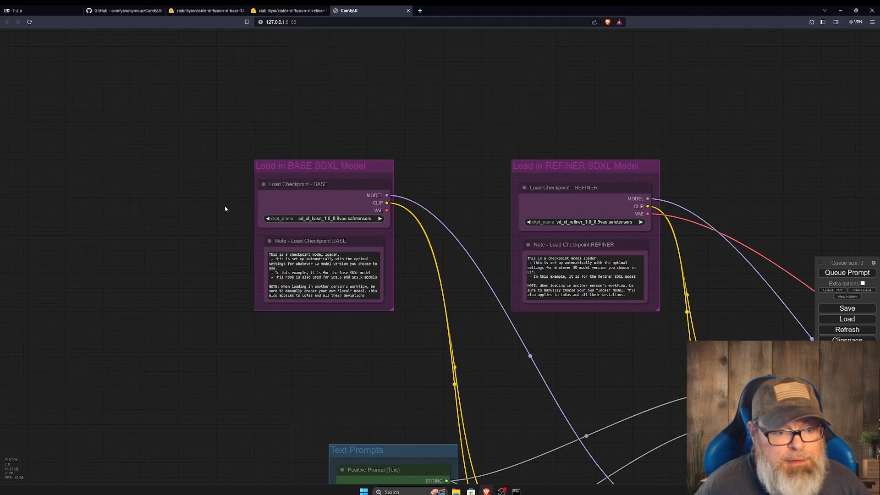
pyautogui.click(384, 223)
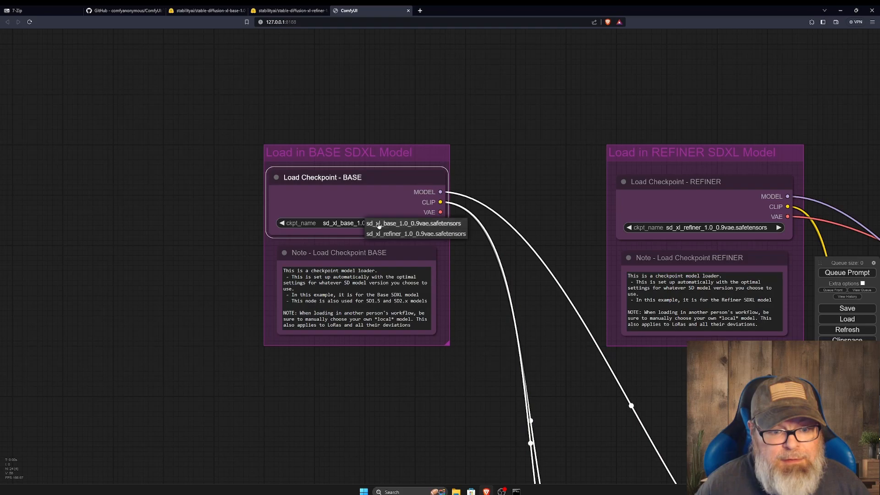
# - Load the example SDXL workflow into ComfyUI from the sdxl_simple_example.png image on the desktop
pyautogui.click(856, 10)
pyautogui.click(848, 35)
pyautogui.scroll(-7, 609, 155)
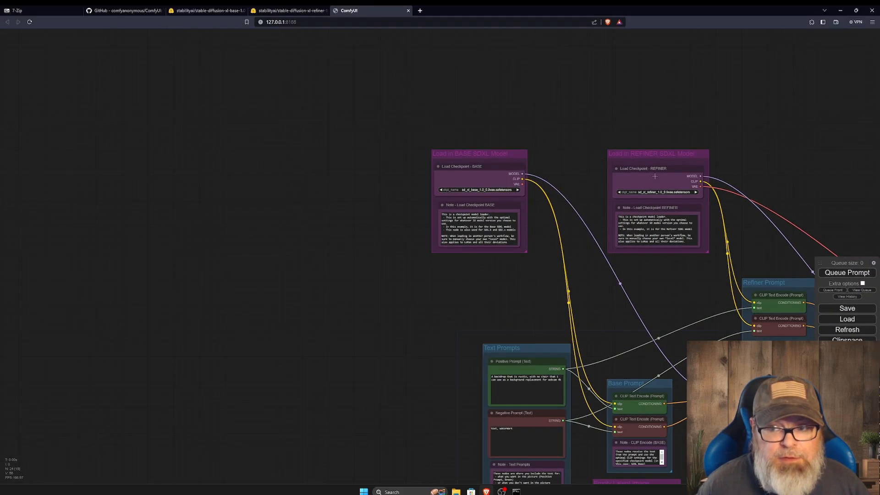
pyautogui.click(856, 10)
pyautogui.moveTo(8, 361); pyautogui.dragTo(588, 388)
pyautogui.moveTo(756, 43); pyautogui.dragTo(716, 24)
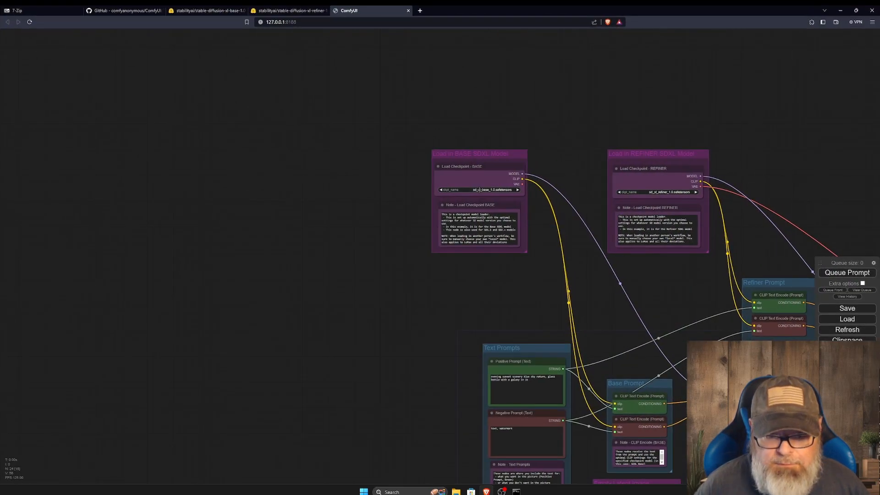
# - Examine the loaded workflow's text prompts and view the desktop image sdxl_simple_example.png in Paint 3D before returning to ComfyUI
pyautogui.moveTo(375, 210); pyautogui.dragTo(452, 309)
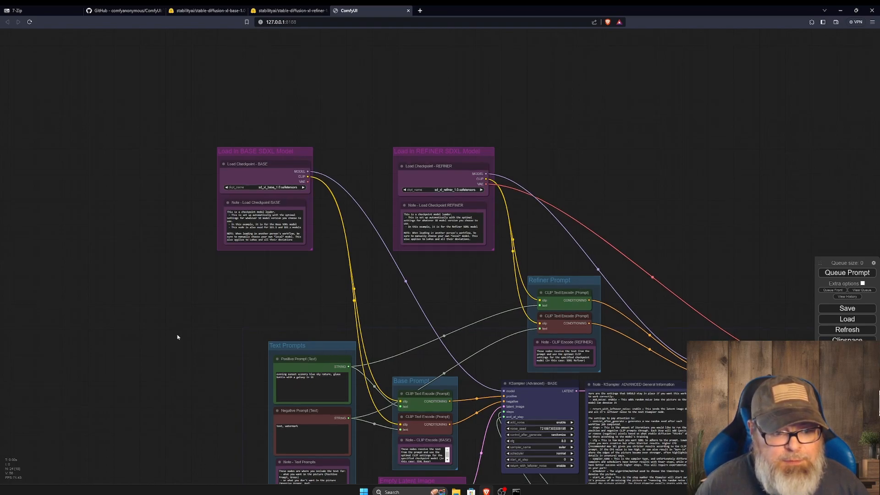
pyautogui.moveTo(177, 341); pyautogui.dragTo(175, 245)
pyautogui.scroll(8, 226, 295)
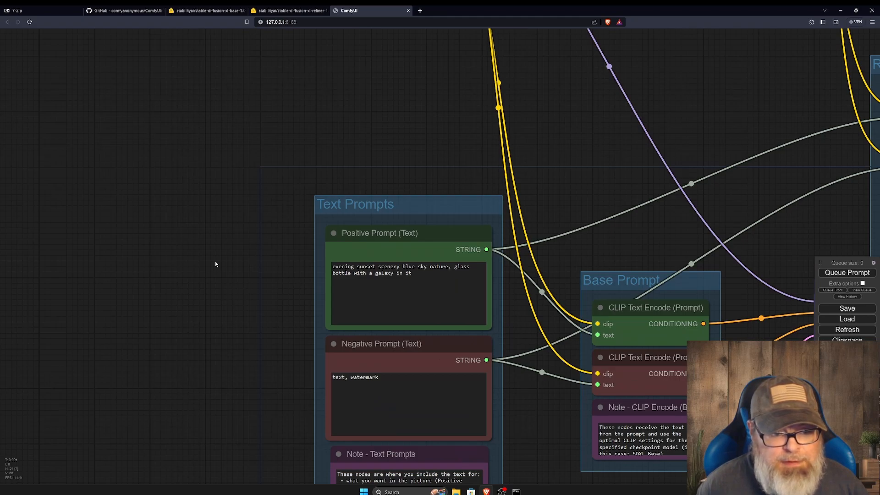
pyautogui.scroll(-10, 218, 264)
pyautogui.moveTo(689, 375); pyautogui.dragTo(556, 337)
pyautogui.click(486, 491)
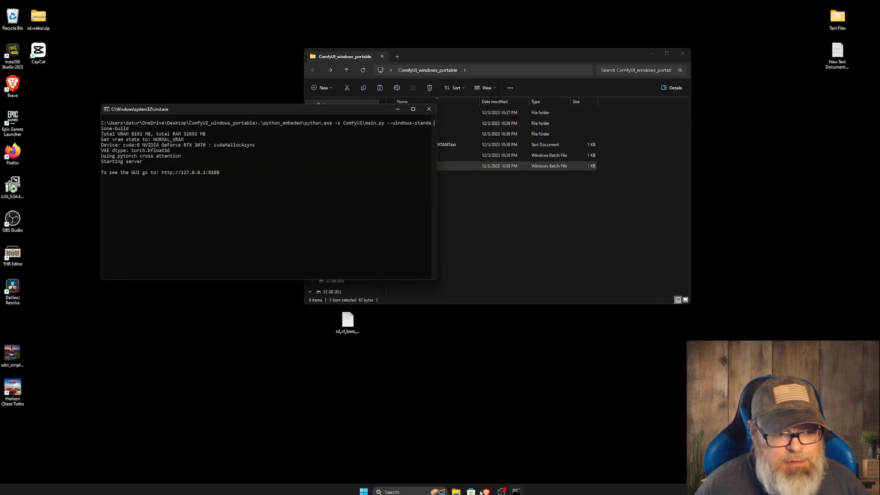
pyautogui.click(14, 360)
pyautogui.doubleClick(14, 362)
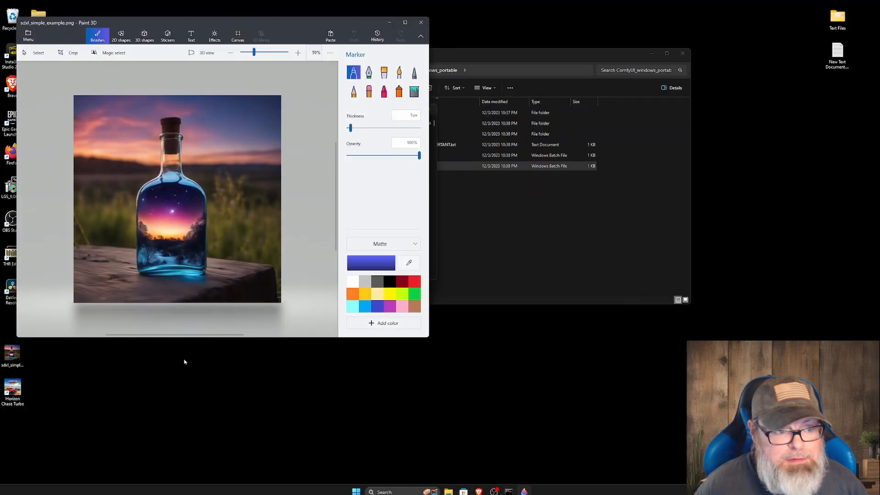
pyautogui.click(420, 23)
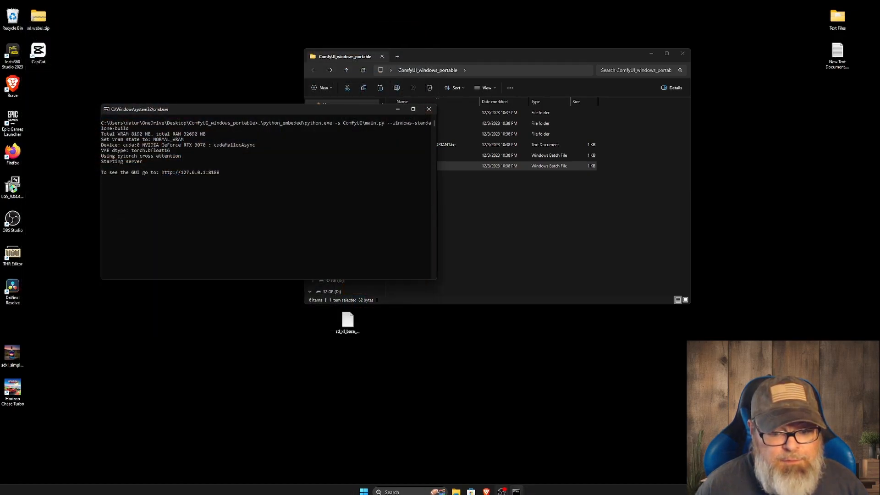
pyautogui.moveTo(486, 491)
pyautogui.click(515, 430)
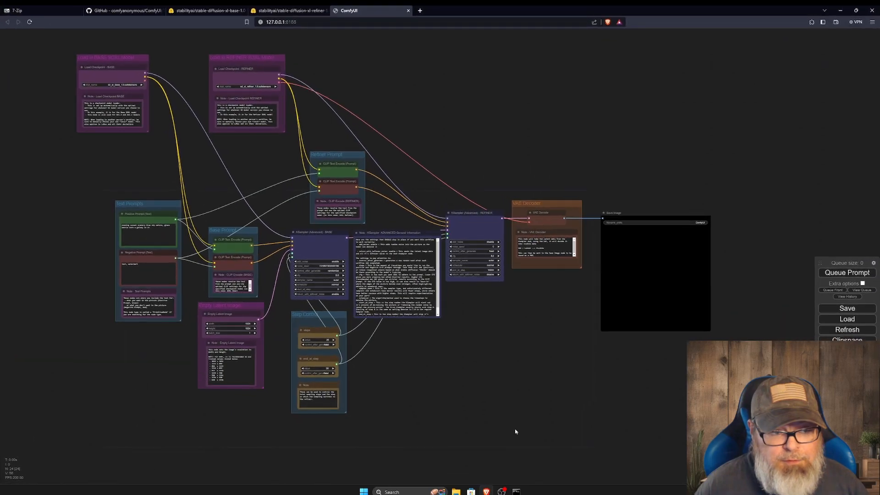
# - Try to queue the loaded workflow with its preset checkpoint names
pyautogui.click(840, 275)
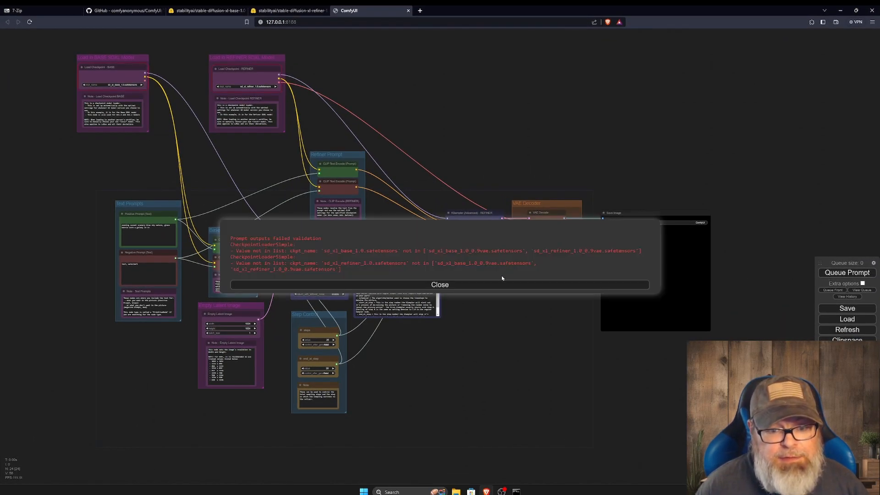
pyautogui.click(498, 288)
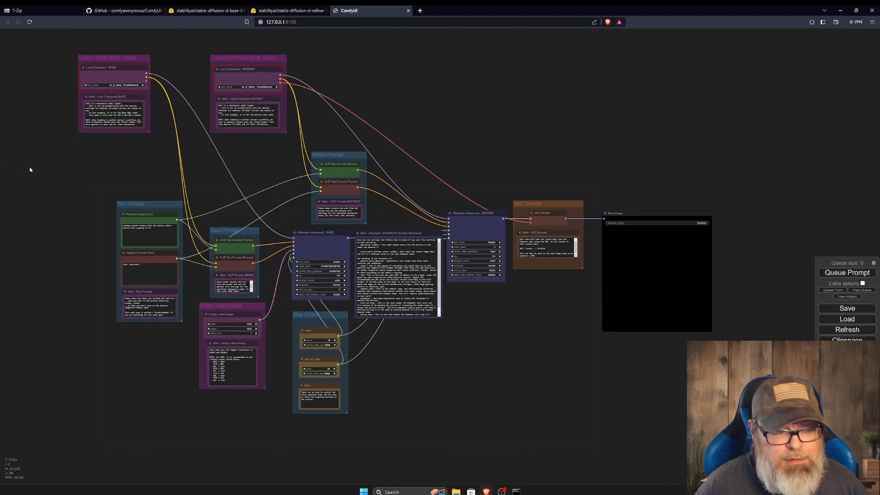
# - Set the BASE checkpoint loader to sd_xl_base_1.0_0.9vae.safetensors and the REFINER loader to sd_xl_refiner_1.0_0.9vae.safetensors
pyautogui.moveTo(25, 164); pyautogui.dragTo(168, 310)
pyautogui.scroll(8, 173, 234)
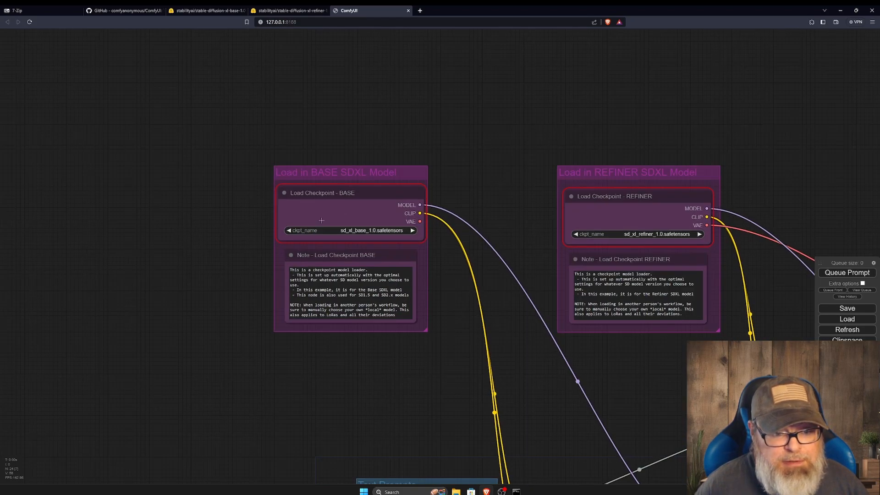
pyautogui.click(356, 233)
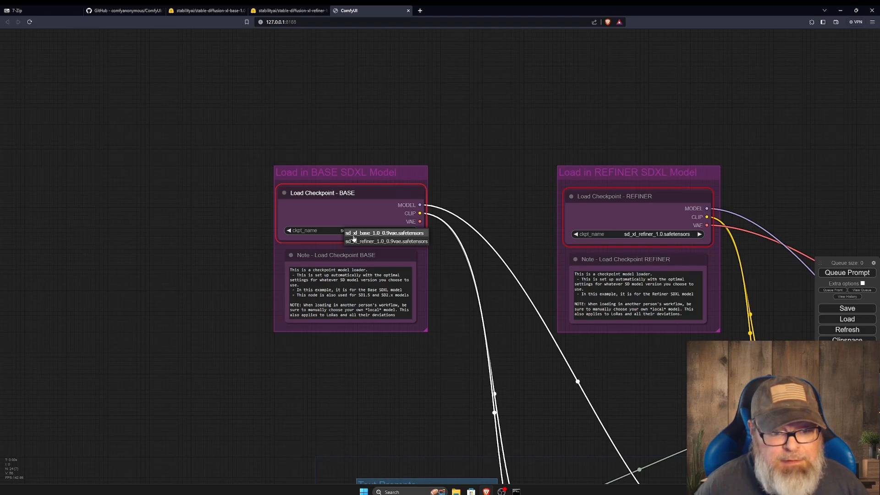
pyautogui.click(383, 233)
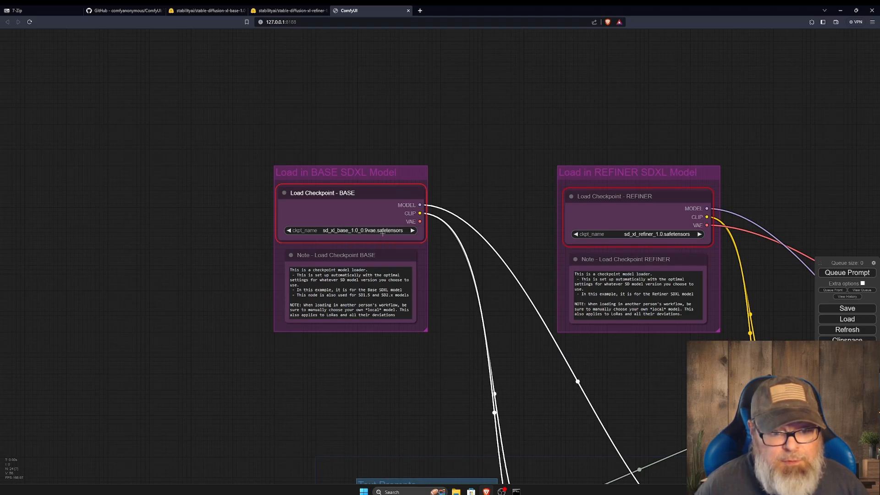
pyautogui.click(625, 234)
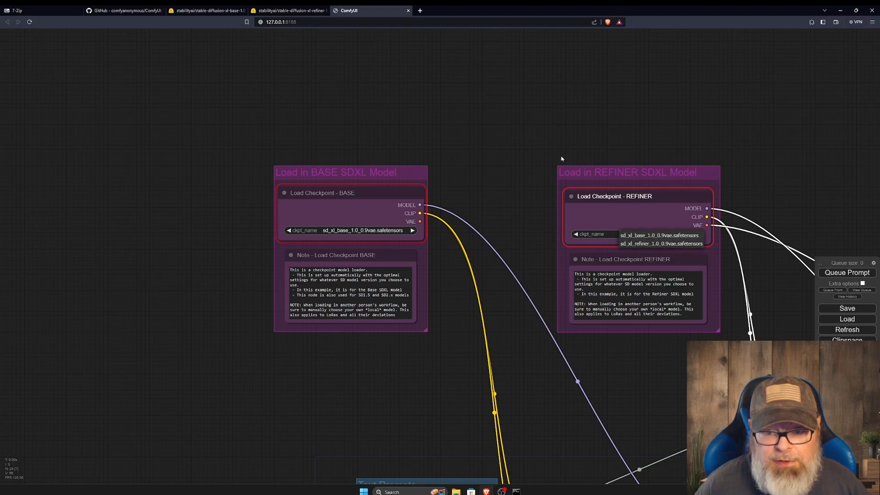
pyautogui.click(654, 243)
pyautogui.scroll(-7, 220, 340)
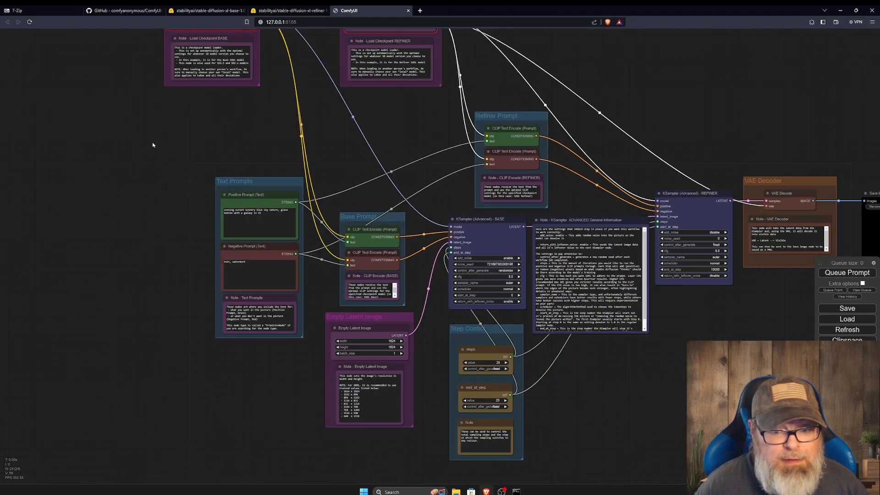
# - Queue the prompt to generate the image and follow the run through to the Save Image node
pyautogui.click(847, 275)
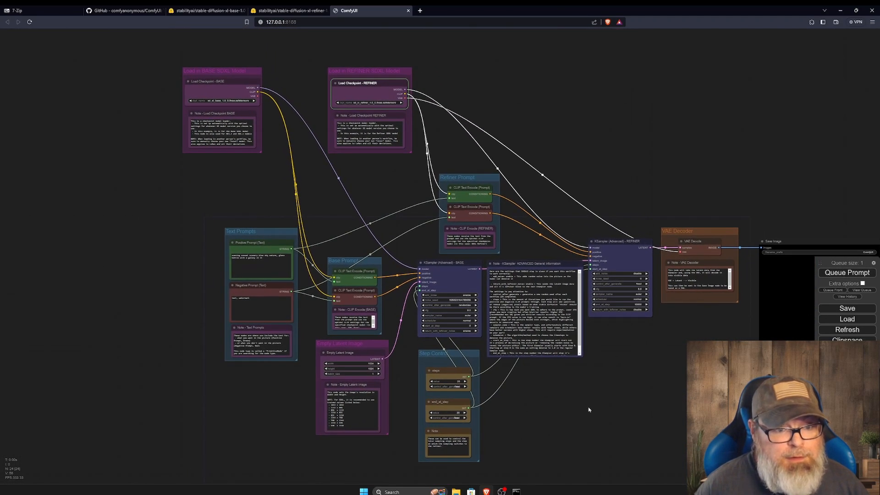
pyautogui.scroll(3, 317, 257)
pyautogui.scroll(-1, 570, 356)
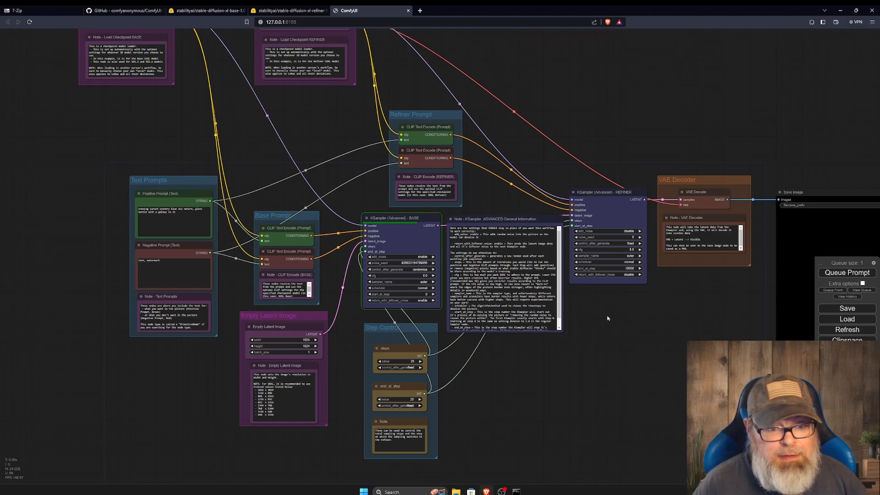
pyautogui.moveTo(606, 318); pyautogui.dragTo(495, 271)
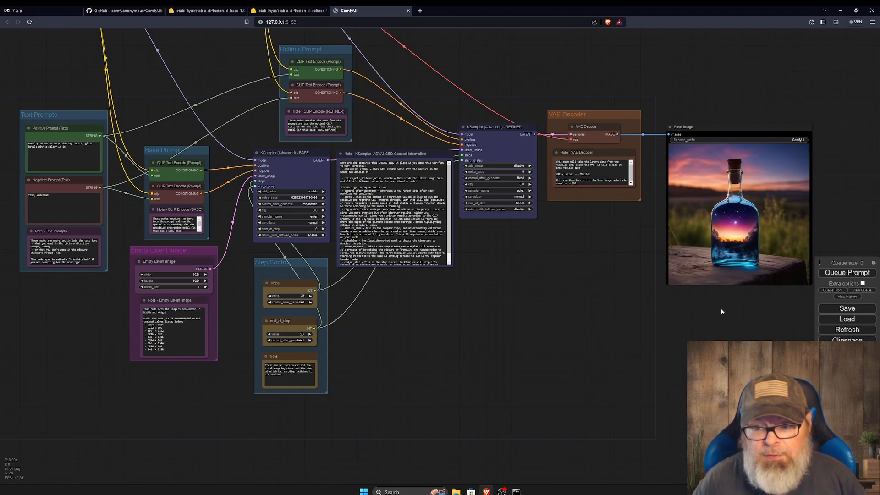
pyautogui.moveTo(722, 310); pyautogui.dragTo(663, 309)
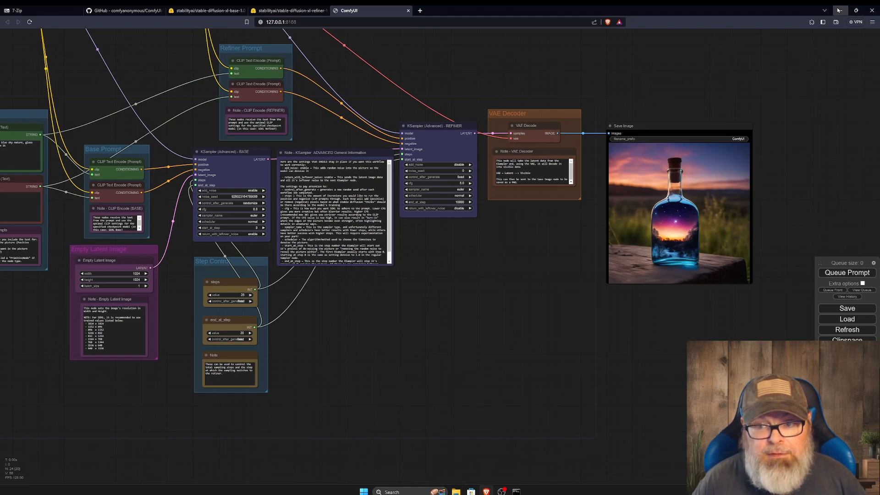
# - Compare the generated image with sdxl_simple_example.png in Paint 3D, review the workflow's loaders, and close Paint 3D
pyautogui.click(838, 10)
pyautogui.doubleClick(14, 357)
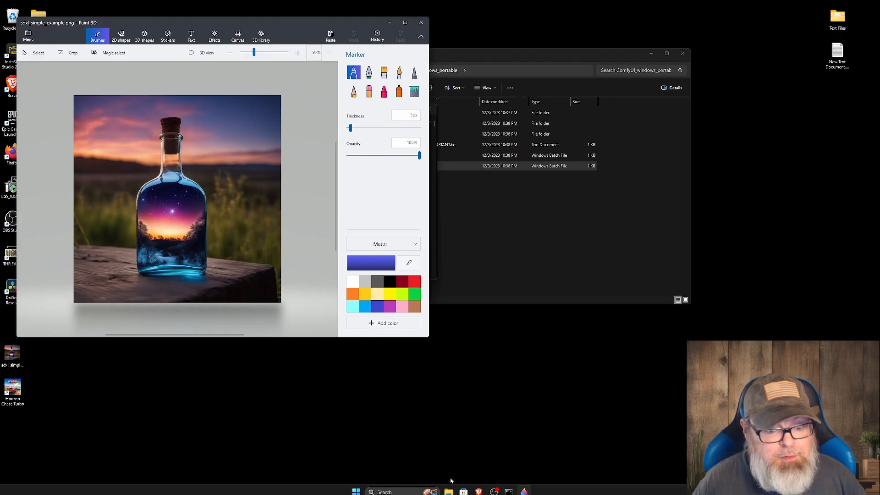
pyautogui.click(479, 491)
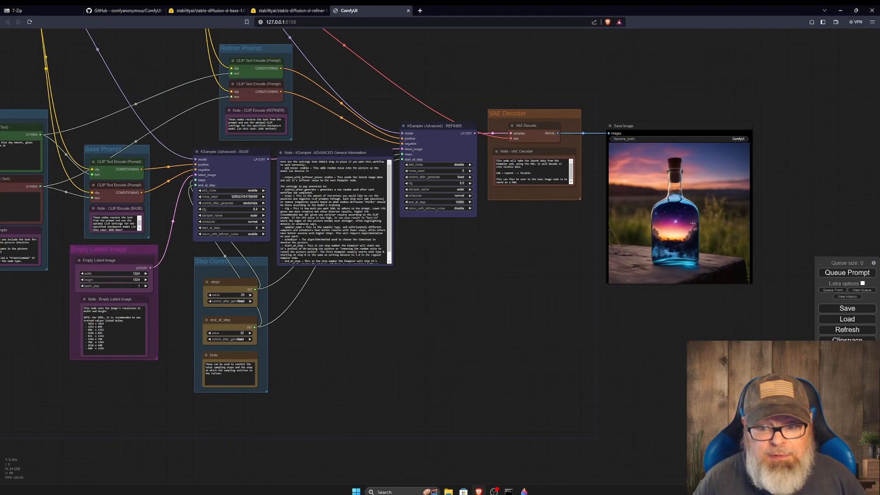
pyautogui.scroll(-6, 667, 347)
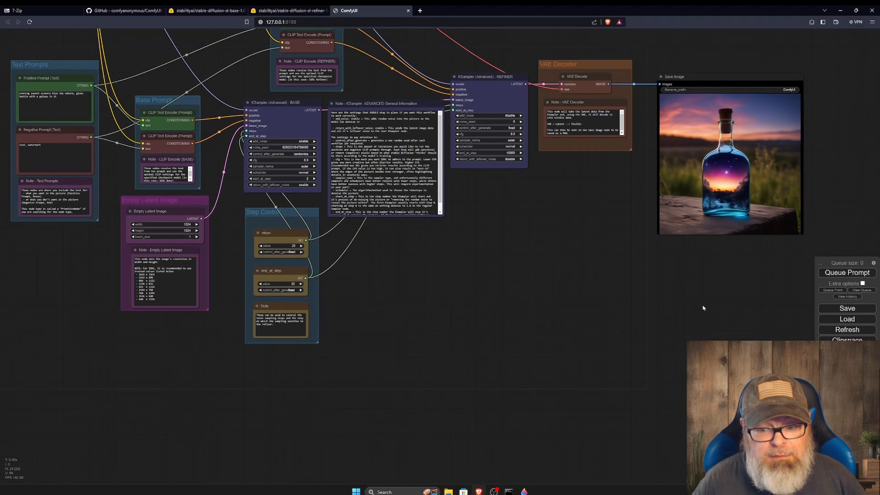
pyautogui.moveTo(650, 356); pyautogui.dragTo(650, 358)
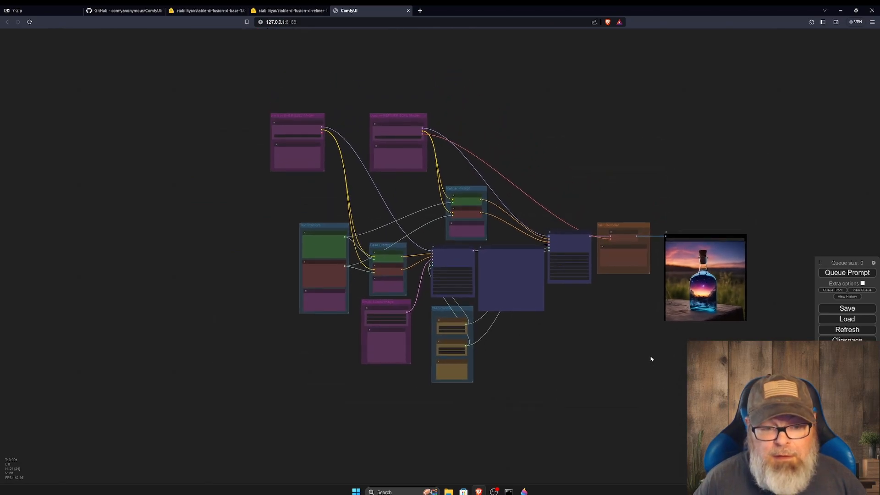
pyautogui.scroll(8, 238, 233)
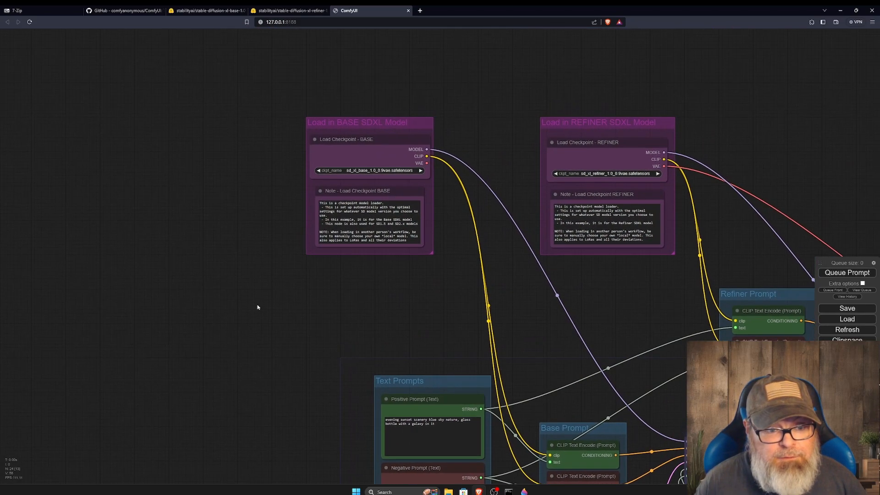
pyautogui.scroll(-3, 257, 306)
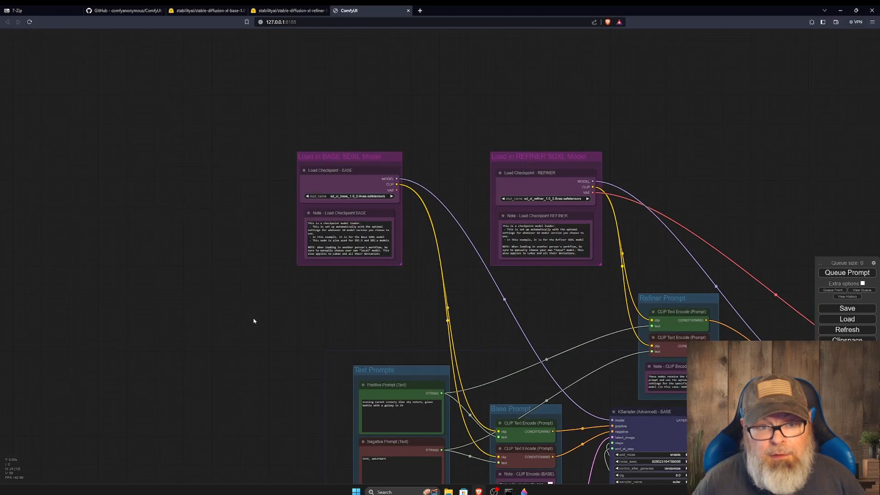
pyautogui.click(524, 491)
pyautogui.click(421, 23)
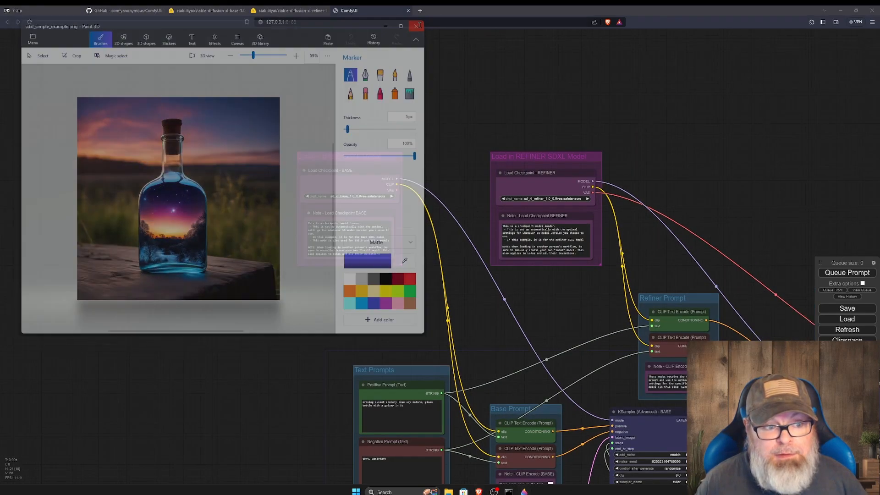
# - Replace the Positive Prompt text with "a rustic office backdrop that can be used as a webcam replacement 4k"
pyautogui.moveTo(228, 268); pyautogui.dragTo(70, 31)
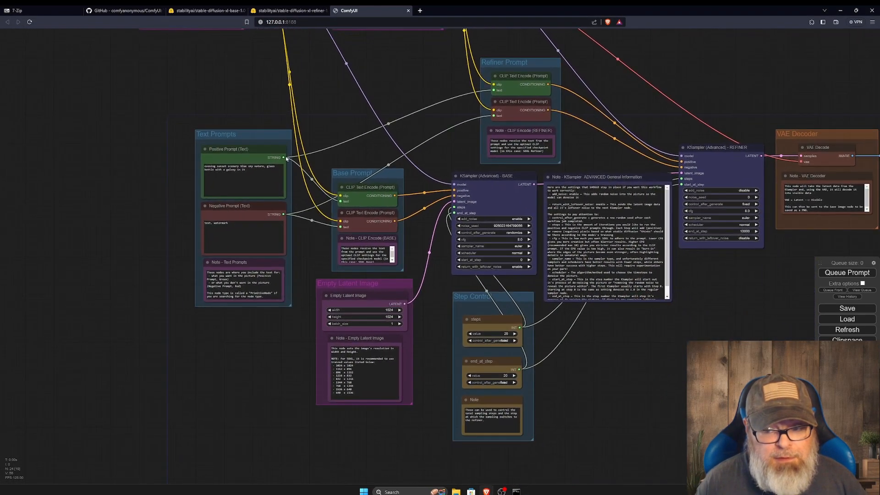
pyautogui.moveTo(763, 367); pyautogui.dragTo(859, 437)
pyautogui.moveTo(187, 175); pyautogui.dragTo(224, 151)
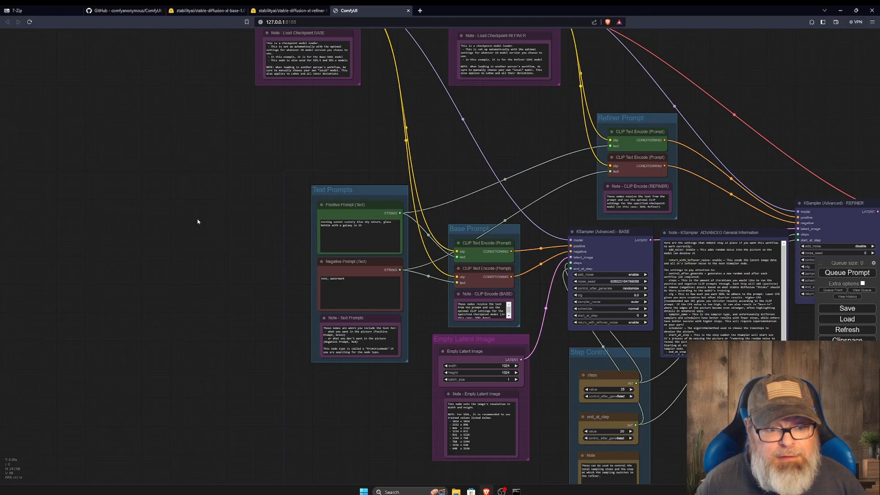
pyautogui.scroll(5, 198, 222)
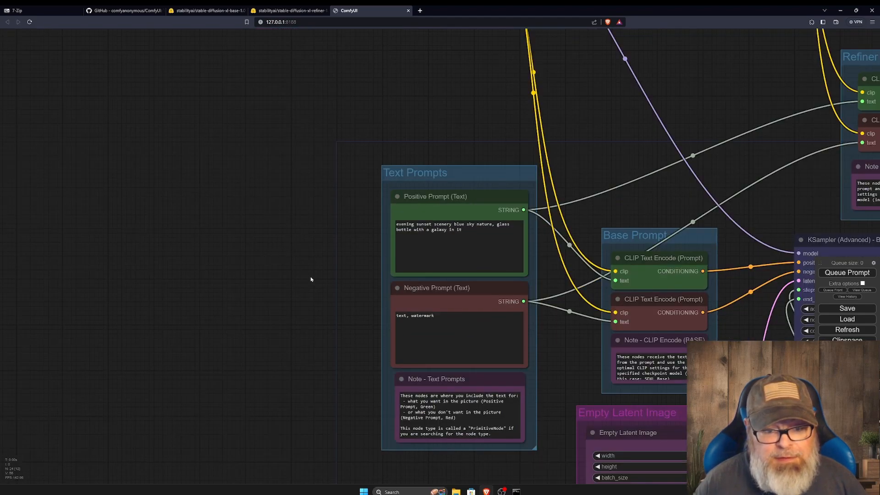
pyautogui.moveTo(309, 282); pyautogui.dragTo(144, 264)
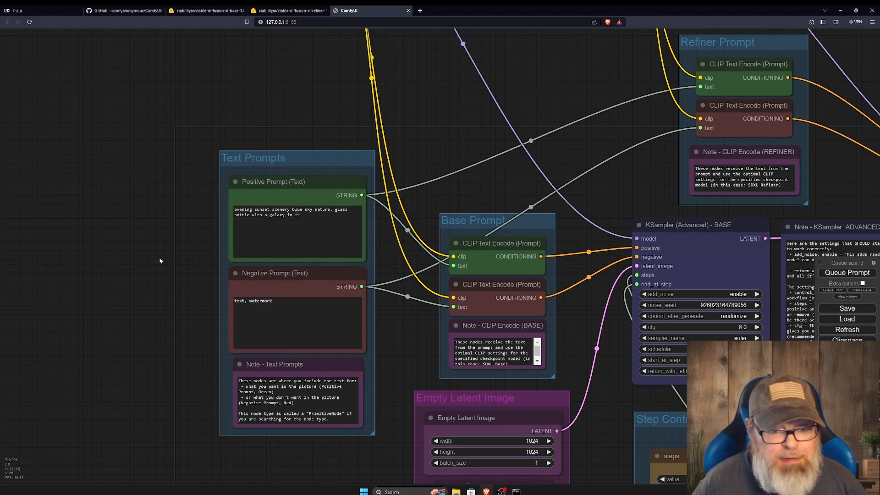
pyautogui.click(294, 214)
pyautogui.hotkey('ctrl', 'a')
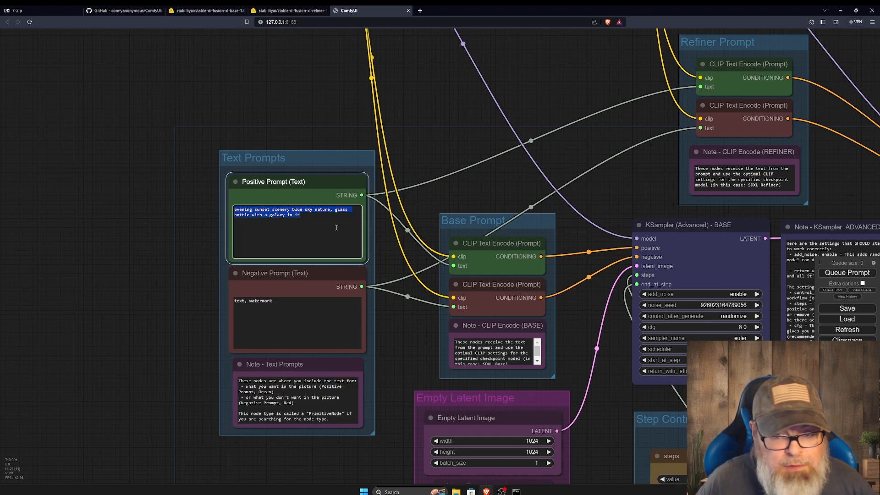
pyautogui.press('BackSpace')
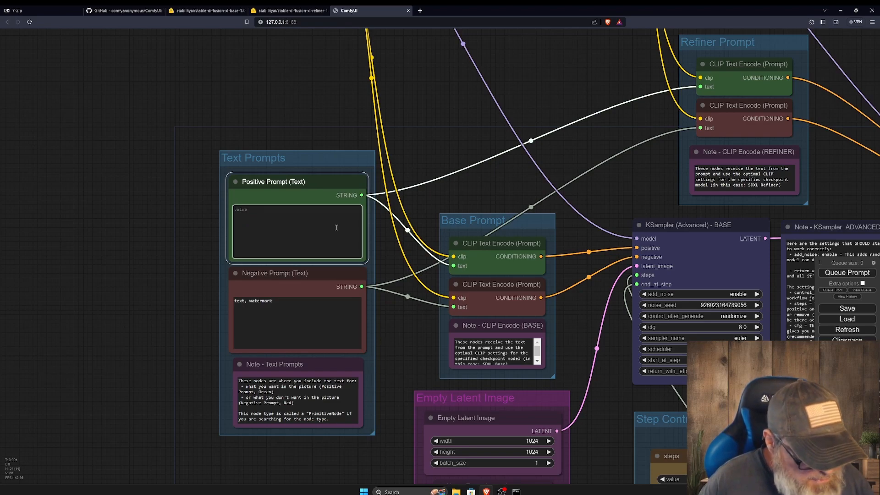
pyautogui.write('a rustic o')
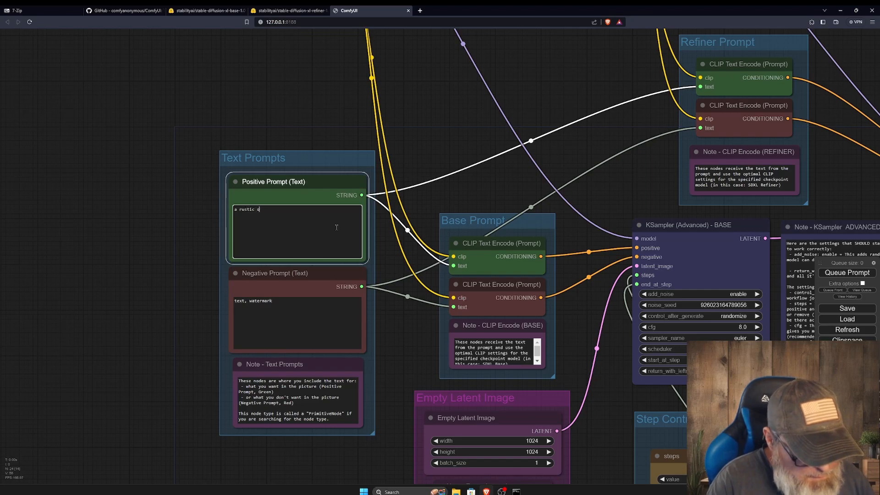
pyautogui.write('ffice backdrop that can be ')
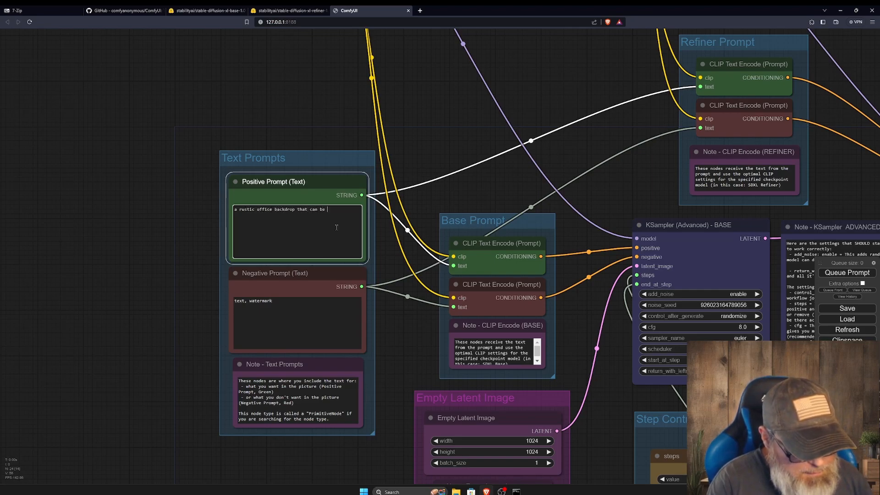
pyautogui.write('used as a webc')
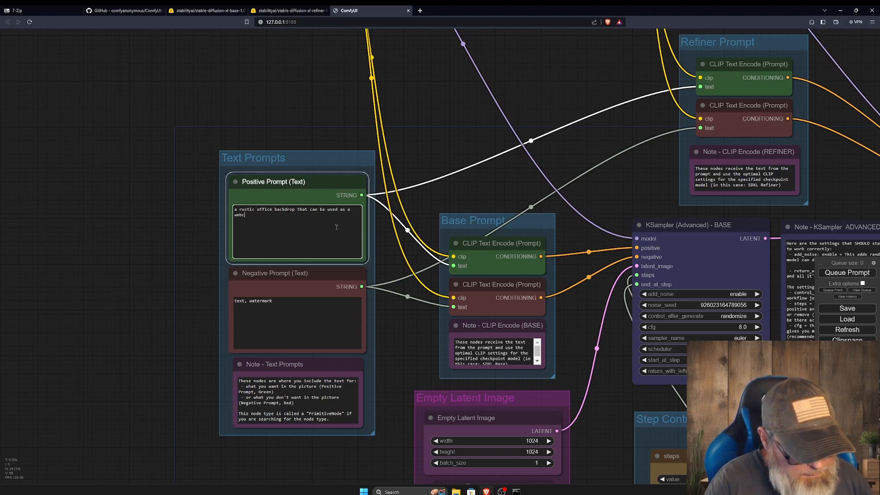
pyautogui.write('am replacement 4')
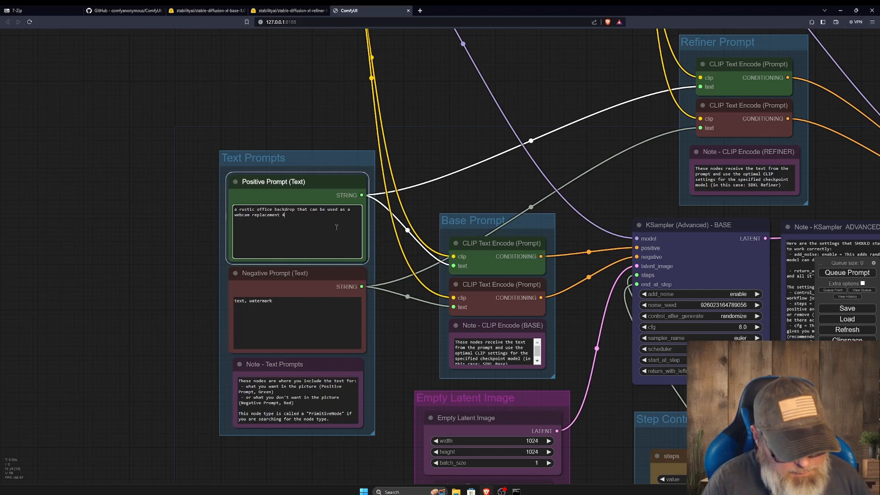
pyautogui.write('k')
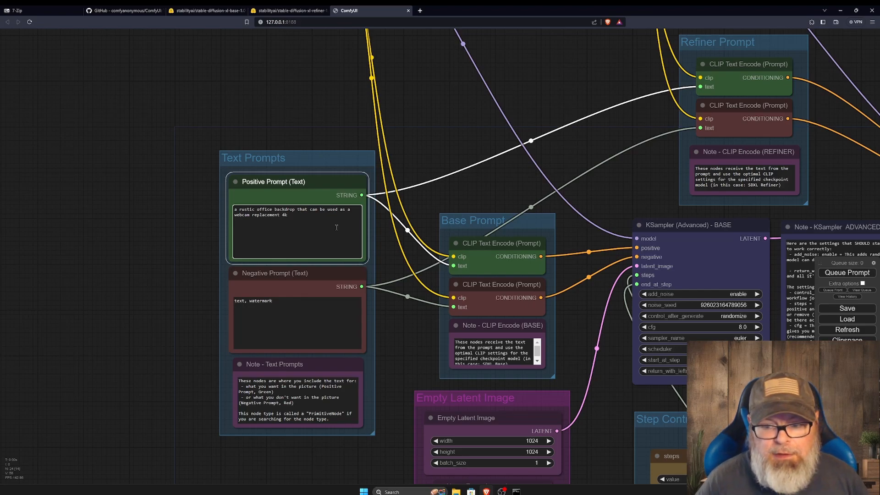
# - Queue the new prompt and inspect the generated office image up close in the Save Image node
pyautogui.scroll(-5, 414, 103)
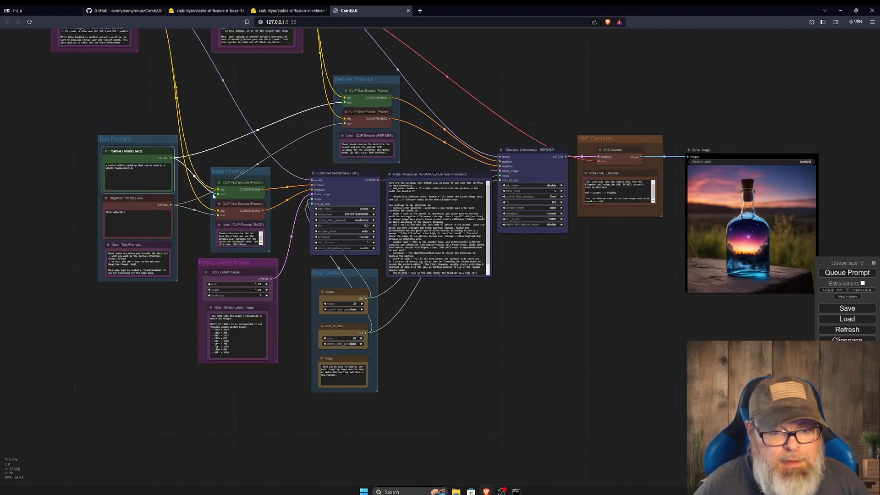
pyautogui.click(847, 272)
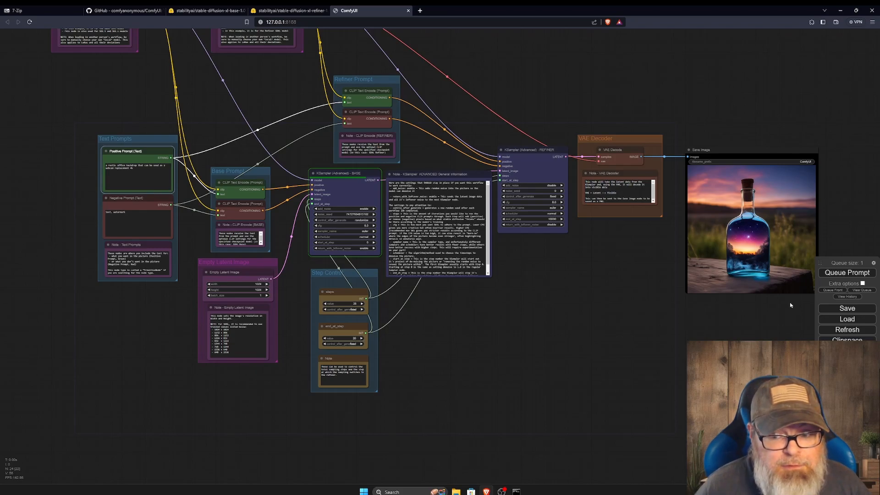
pyautogui.moveTo(748, 334); pyautogui.dragTo(650, 342)
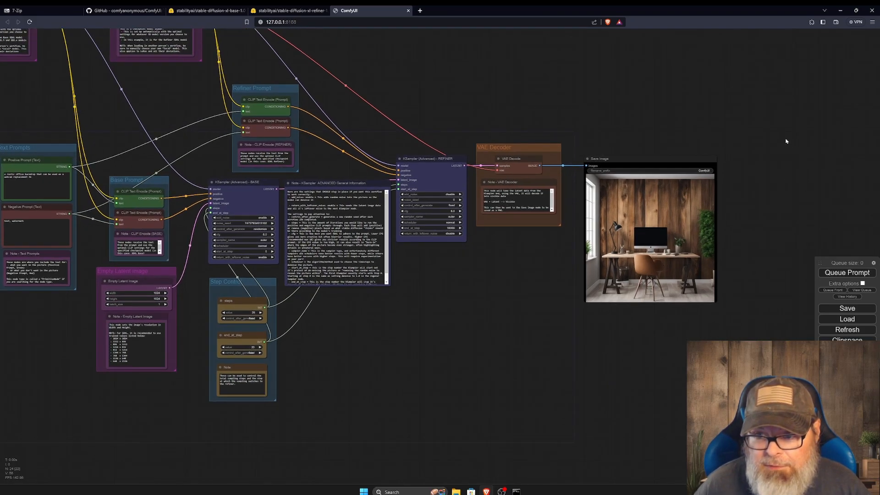
pyautogui.scroll(4, 732, 121)
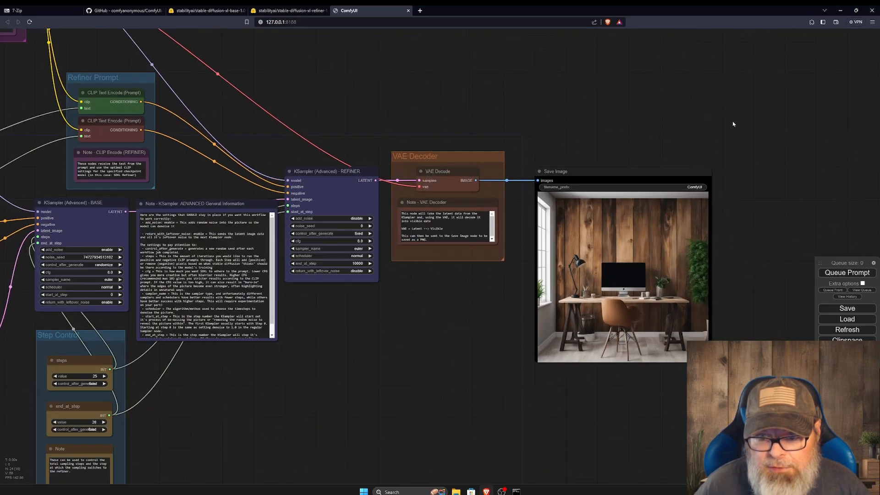
pyautogui.scroll(6, 725, 147)
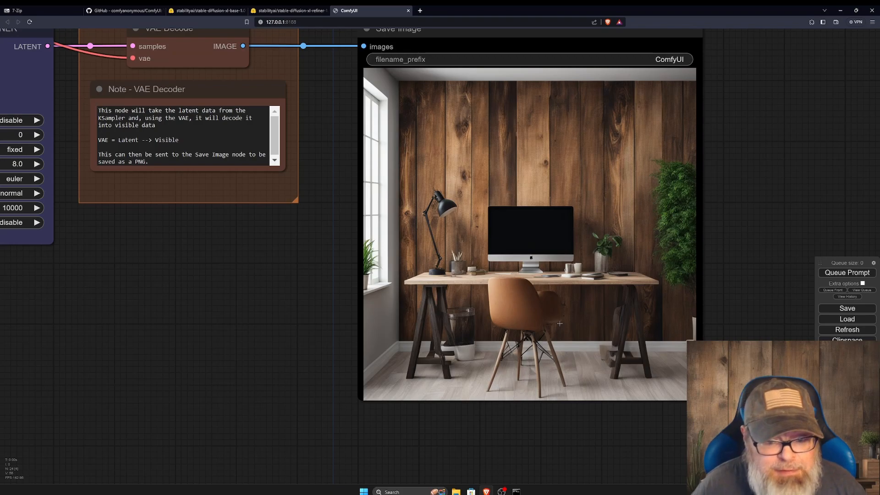
pyautogui.scroll(-4, 770, 239)
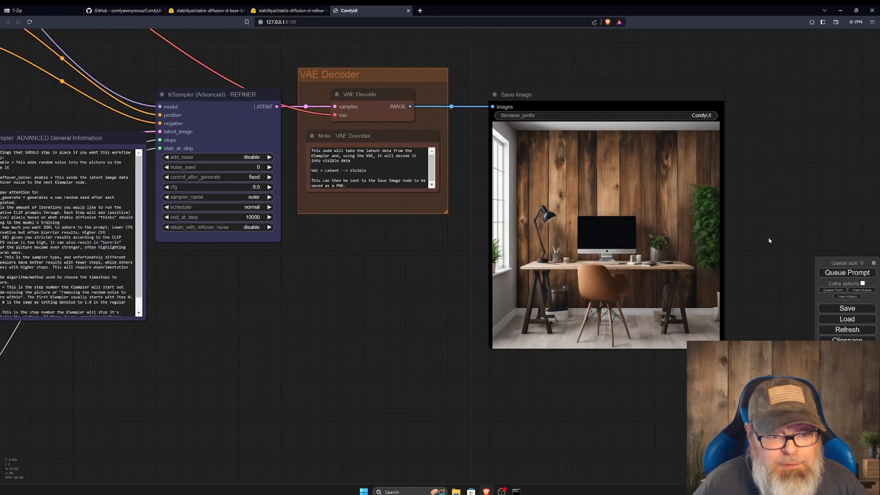
pyautogui.moveTo(766, 239); pyautogui.dragTo(723, 205)
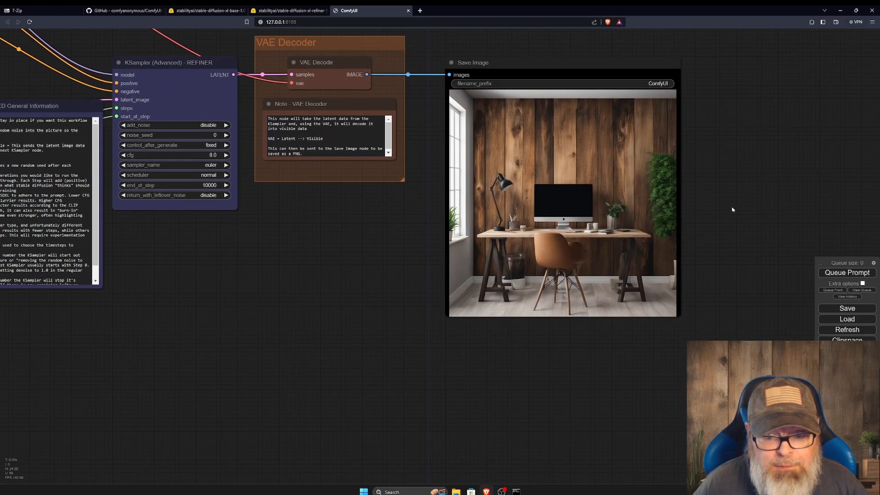
pyautogui.moveTo(731, 283); pyautogui.dragTo(709, 246)
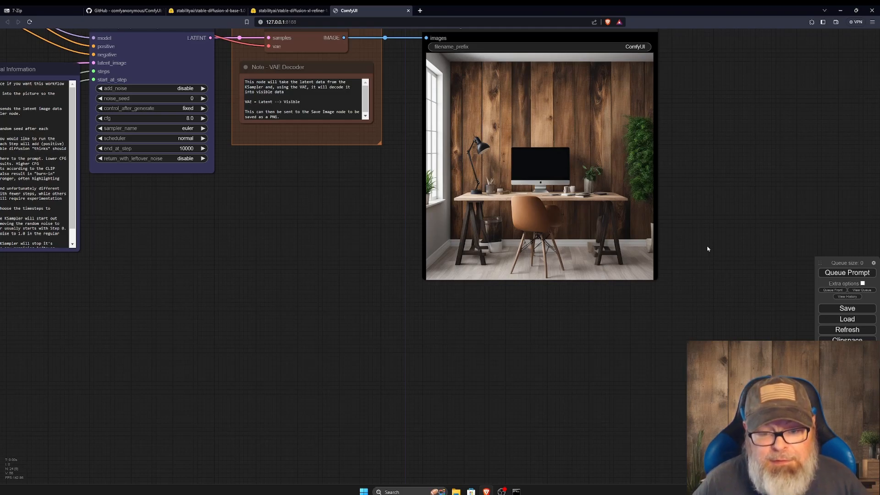
pyautogui.moveTo(708, 248); pyautogui.dragTo(709, 249)
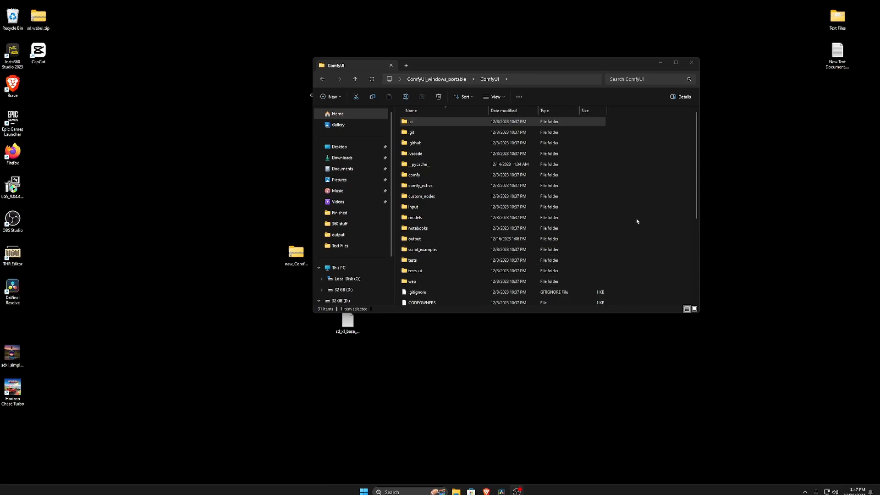
# - In File Explorer, open ComfyUI's output folder, maximize the window, and view ComfyUI_00013_.png and ComfyUI_00001_.png in Paint 3D
pyautogui.doubleClick(437, 241)
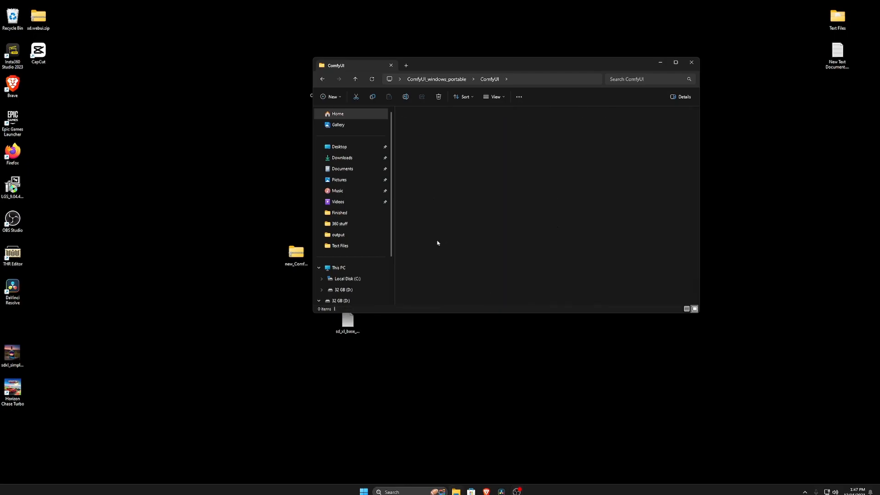
pyautogui.doubleClick(676, 65)
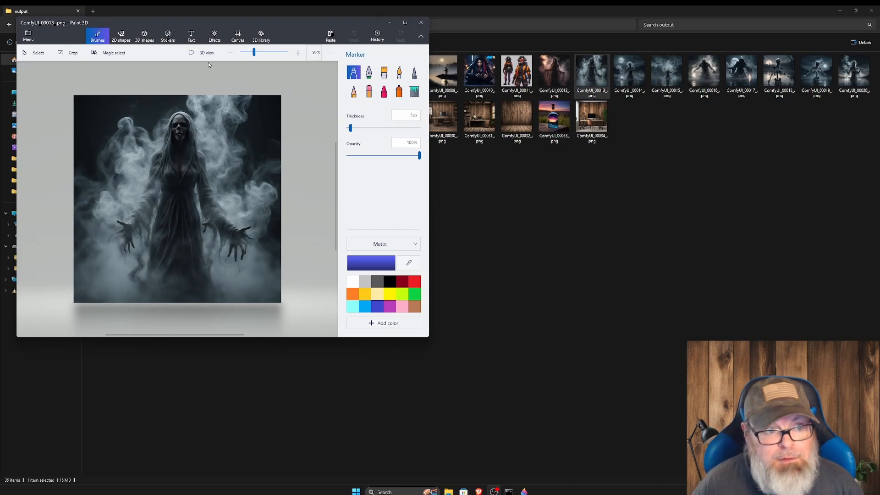
pyautogui.moveTo(172, 22)
pyautogui.mouseDown()
pyautogui.moveTo(529, 155)
pyautogui.moveTo(572, 160)
pyautogui.mouseUp()
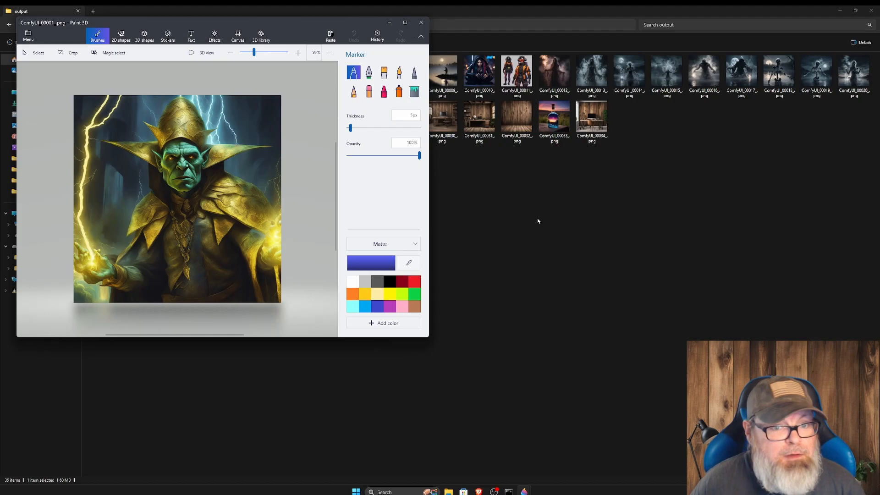
# - View ComfyUI_00010_.png, ComfyUI_00020_.png and ComfyUI_00027_.png from the output folder in Paint 3D, closing each after viewing
pyautogui.doubleClick(480, 73)
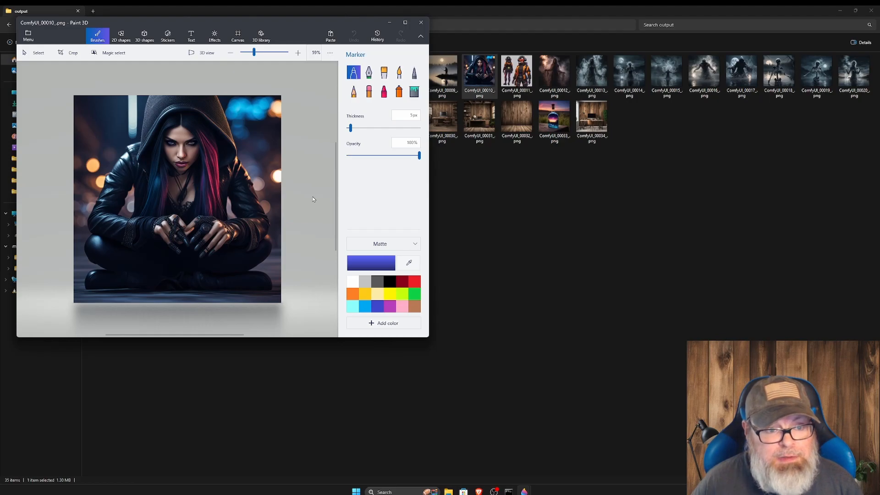
pyautogui.hotkey('alt', 'F4')
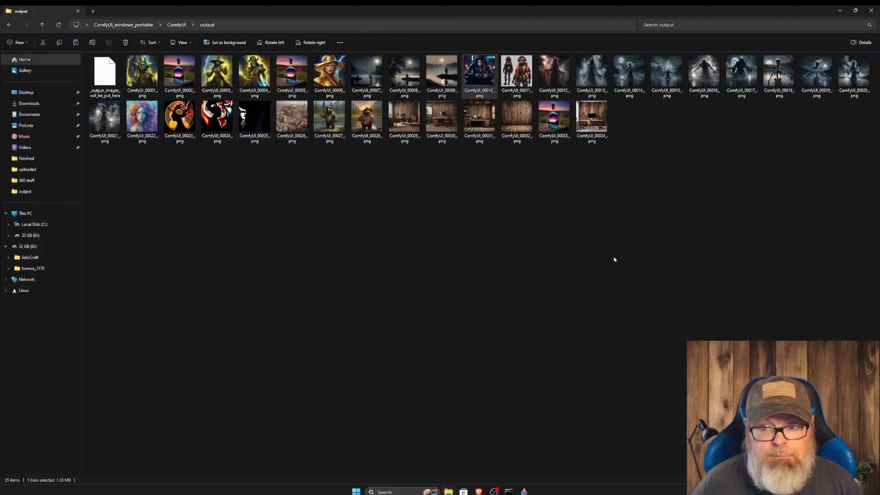
pyautogui.doubleClick(854, 73)
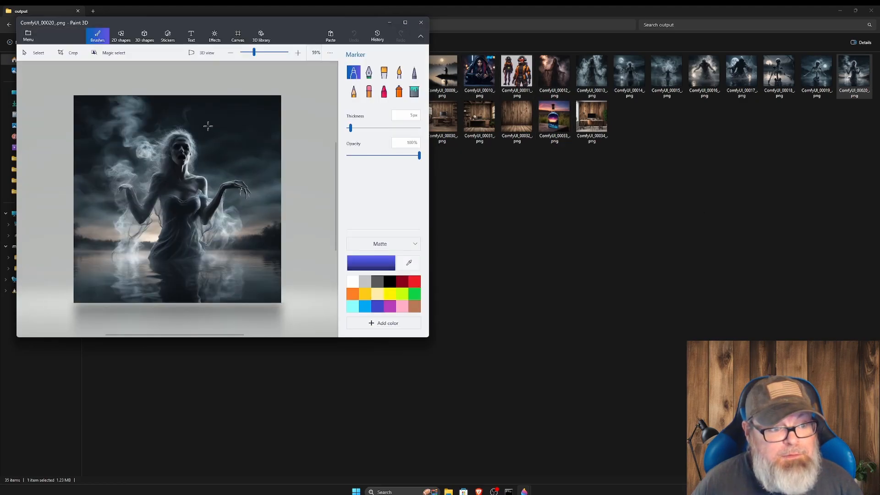
pyautogui.click(420, 23)
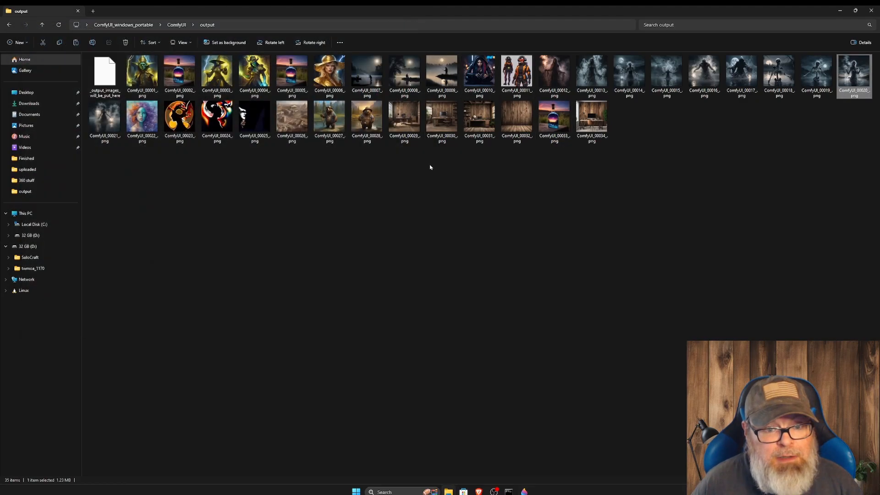
pyautogui.doubleClick(329, 117)
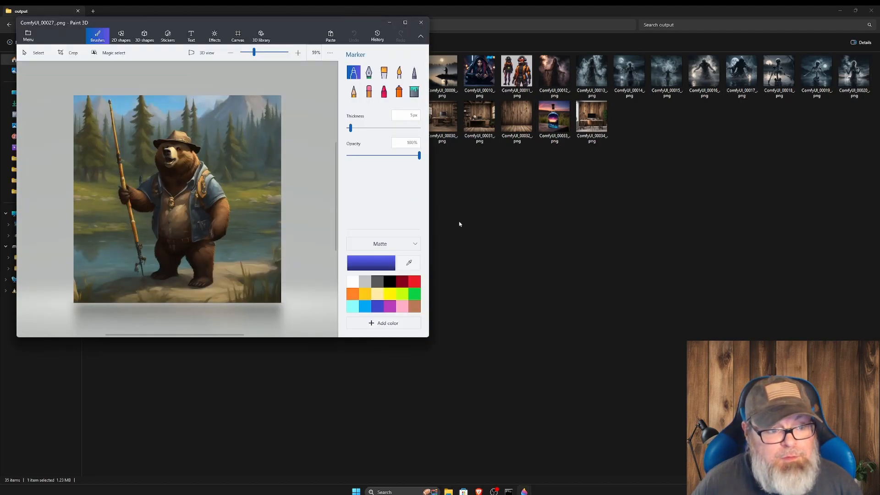
pyautogui.click(420, 23)
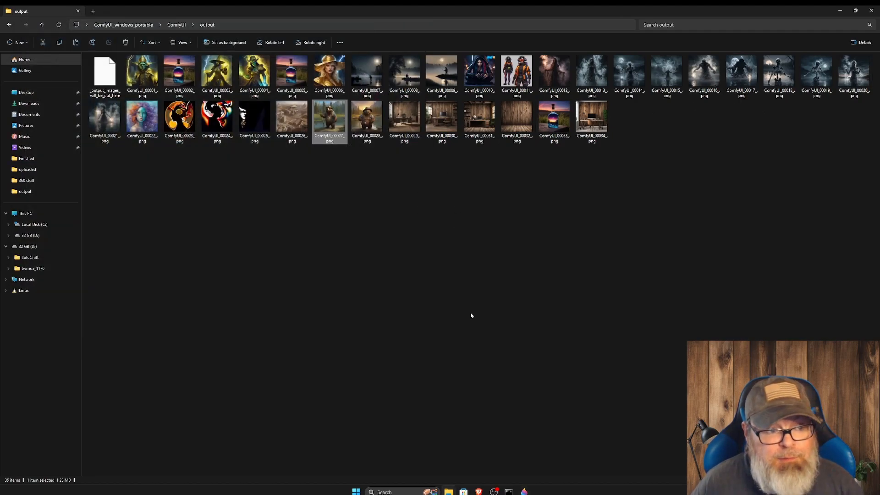